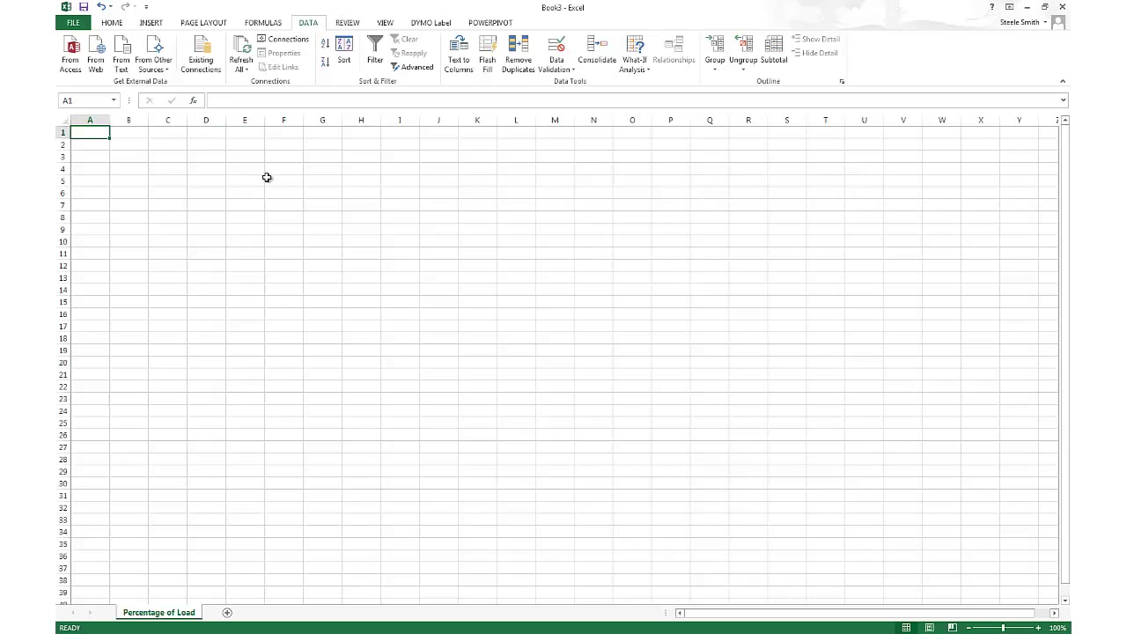
Insert an empty PivotTable at A1 from the NCA_NPM existing connection
{"action": "left_click", "coordinate": [195, 68]}
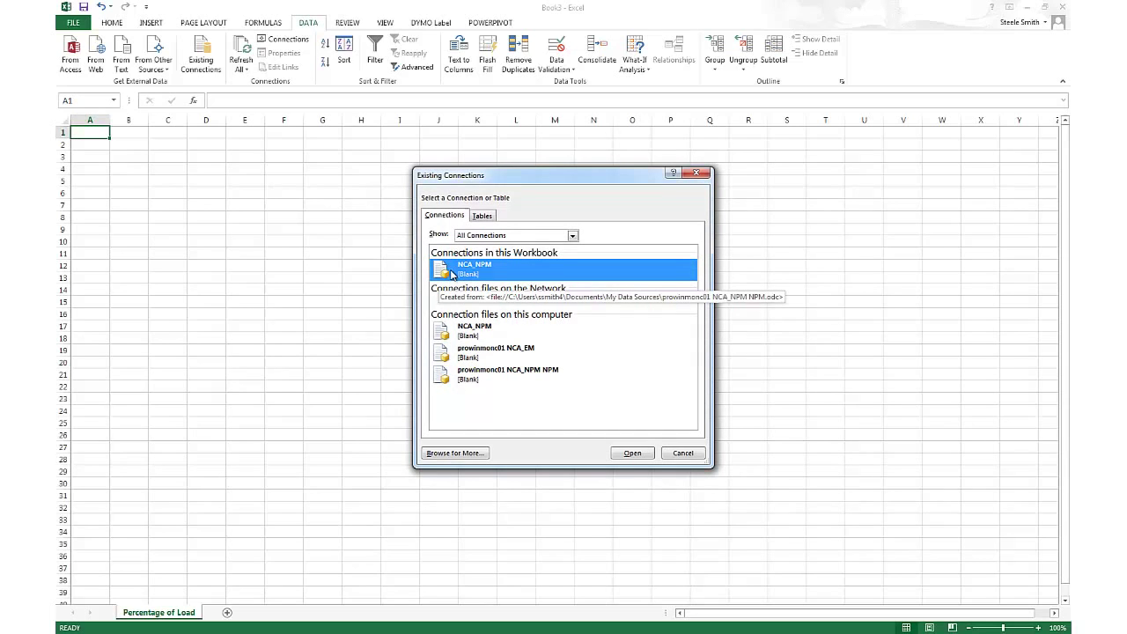
{"action": "double_click", "coordinate": [452, 275]}
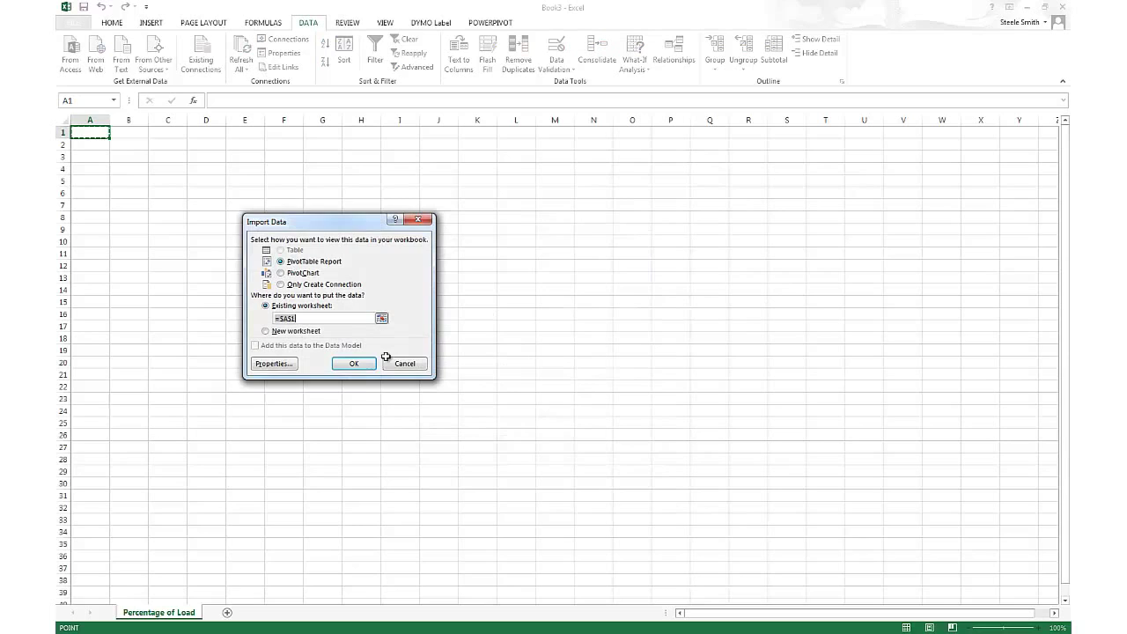
{"action": "left_click", "coordinate": [353, 362]}
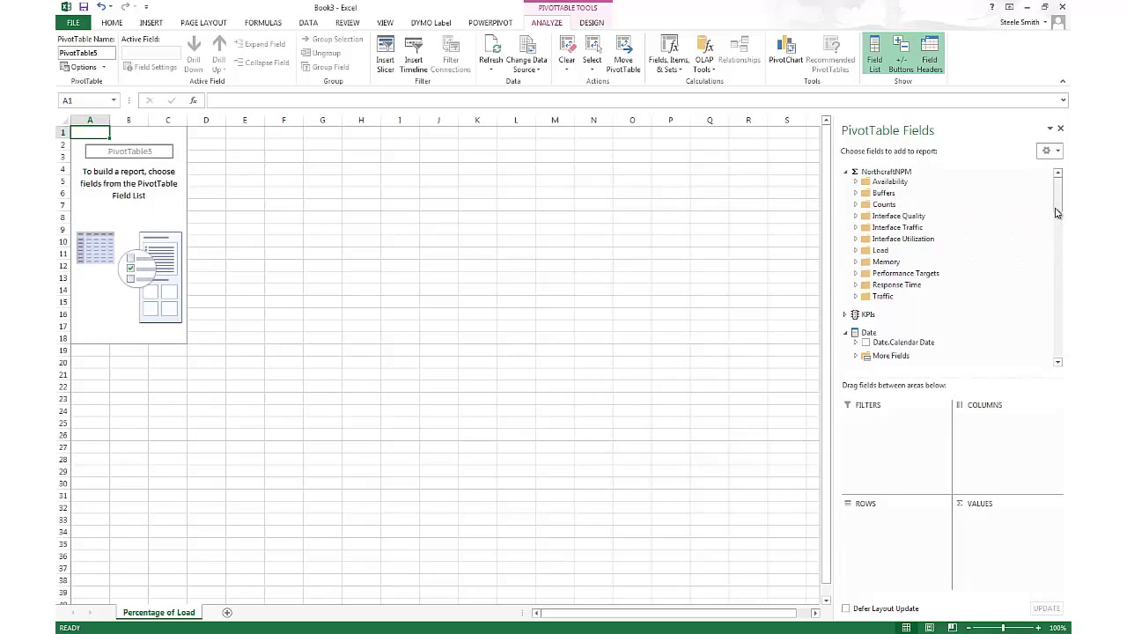
Add node Caption as the PivotTable's row labels, briefly trying and removing IP Address
{"action": "left_click_drag", "start_coordinate": [1061, 205], "coordinate": [845, 334]}
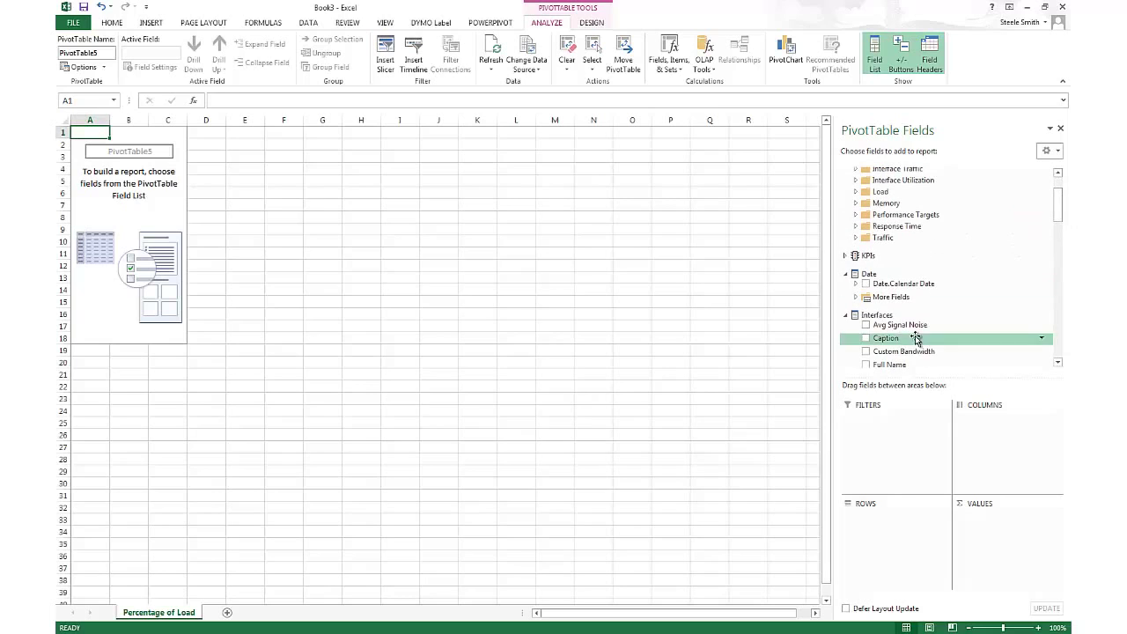
{"action": "left_click", "coordinate": [845, 315]}
{"action": "left_click_drag", "start_coordinate": [1053, 264], "coordinate": [1056, 322]}
{"action": "left_click", "coordinate": [866, 222]}
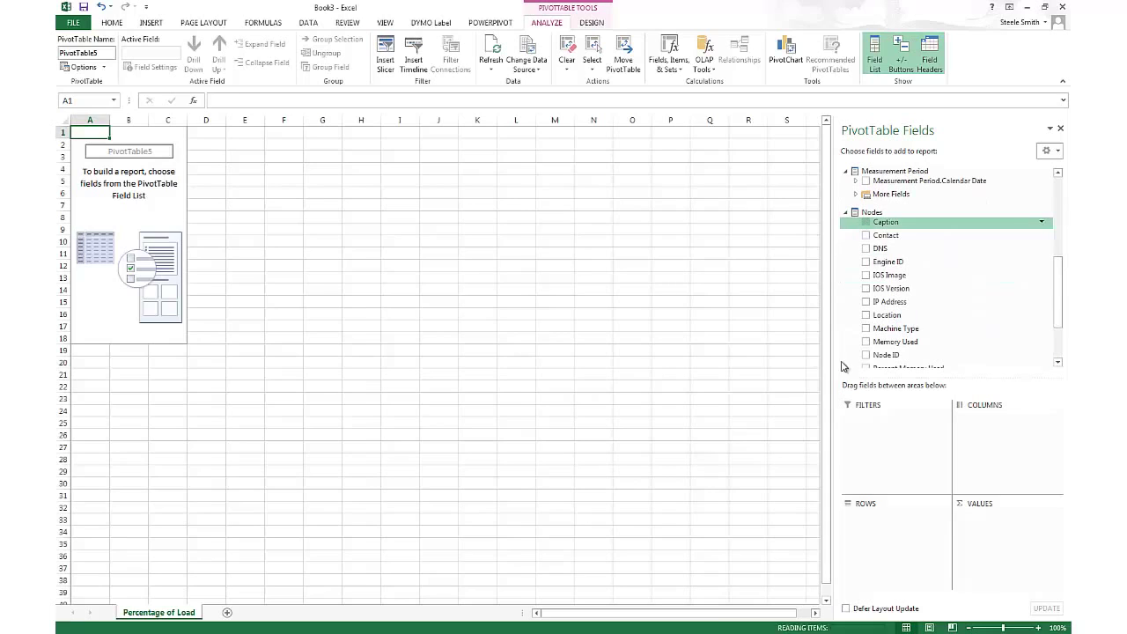
{"action": "left_click", "coordinate": [128, 145]}
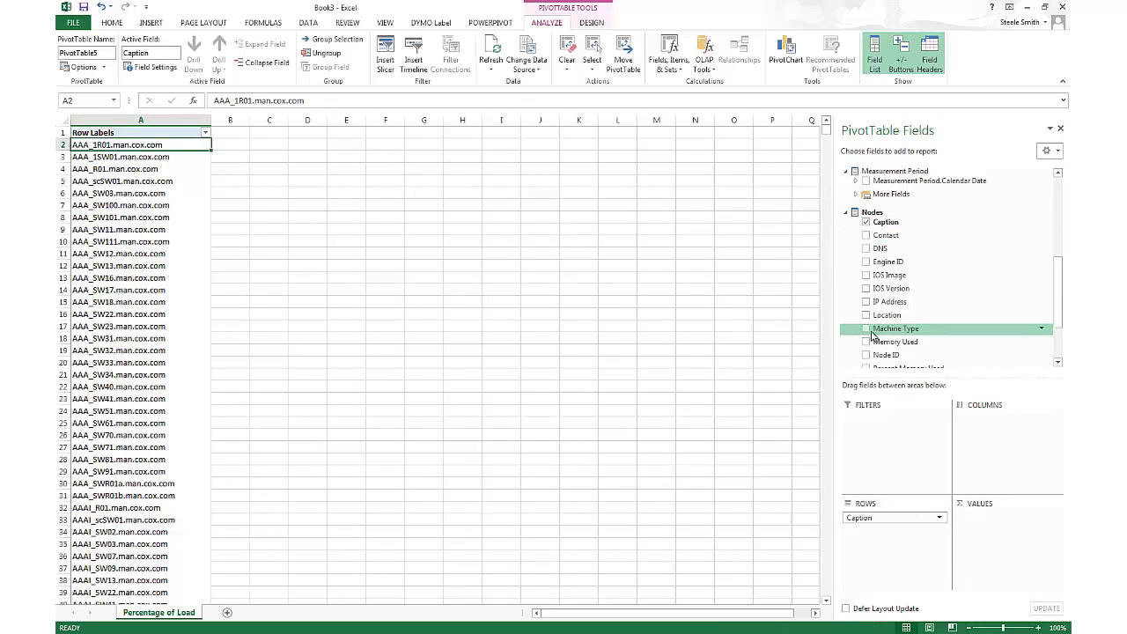
{"action": "left_click", "coordinate": [866, 302]}
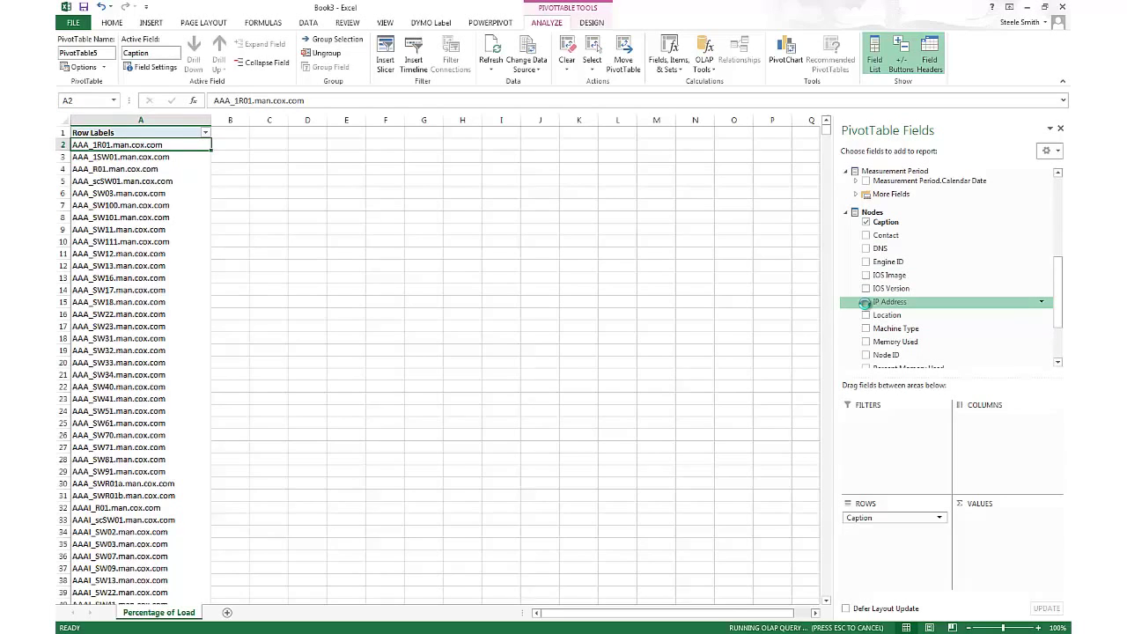
{"action": "left_click", "coordinate": [866, 302]}
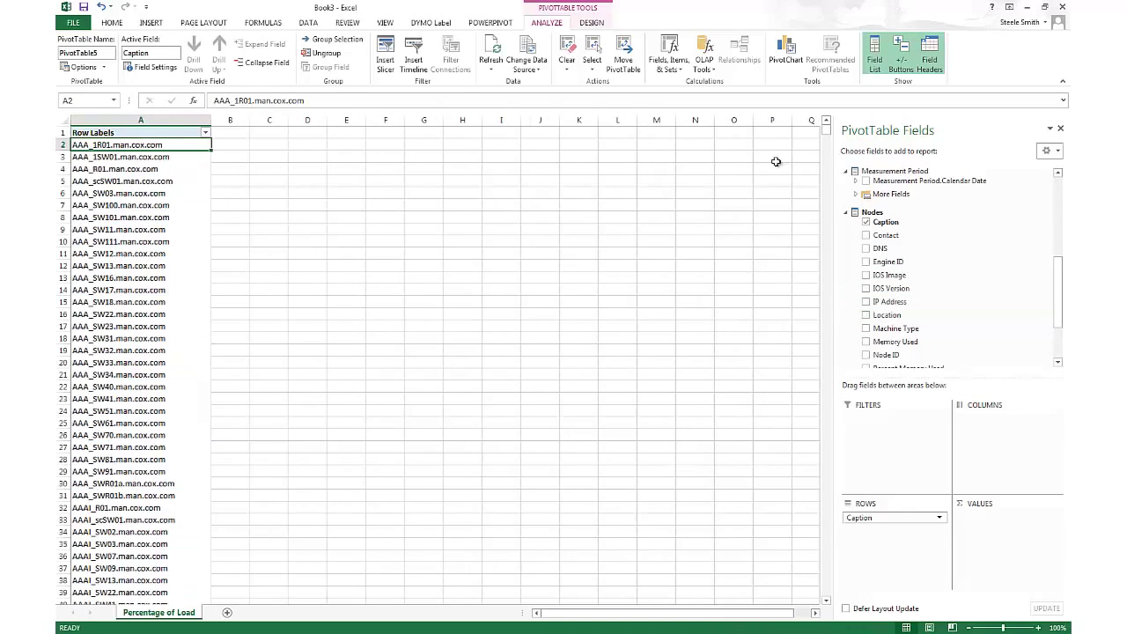
{"action": "mouse_move", "coordinate": [826, 133]}
{"action": "left_mouse_down"}
{"action": "mouse_move", "coordinate": [833, 490]}
{"action": "mouse_move", "coordinate": [813, 420]}
{"action": "mouse_move", "coordinate": [816, 317]}
{"action": "mouse_move", "coordinate": [808, 365]}
{"action": "mouse_move", "coordinate": [815, 122]}
{"action": "left_mouse_up"}
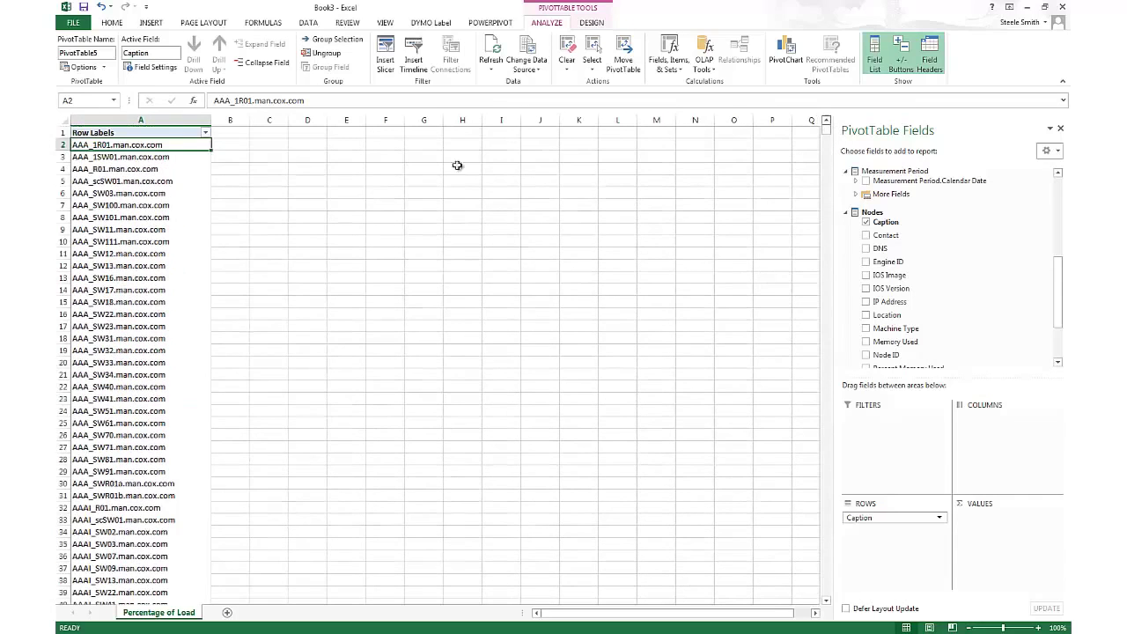
{"action": "left_click", "coordinate": [846, 214]}
Add Percentage of Load as a value column, trying and removing Load, Max Load and Min Load
{"action": "scroll", "coordinate": [852, 229], "scroll_direction": "up", "scroll_amount": 3}
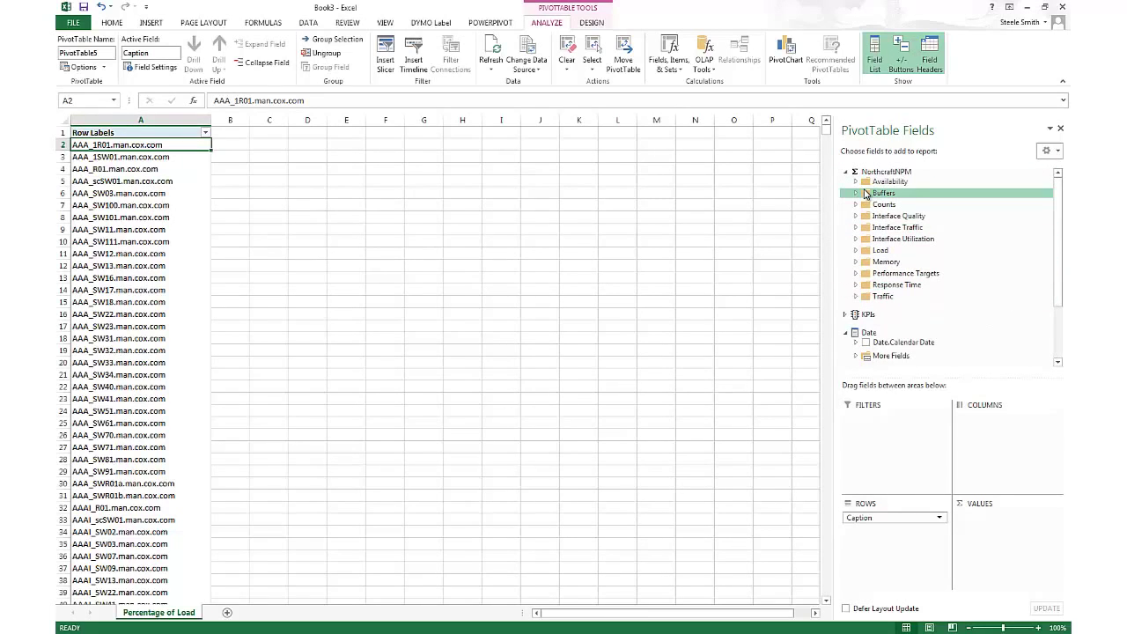
{"action": "left_click", "coordinate": [858, 251]}
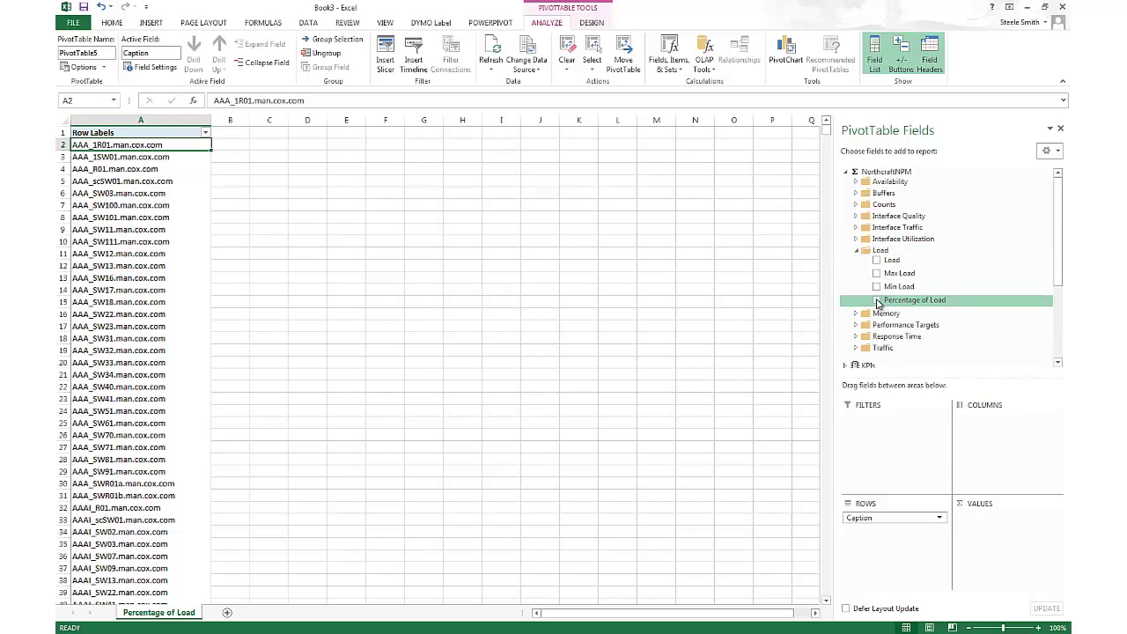
{"action": "left_click", "coordinate": [877, 302]}
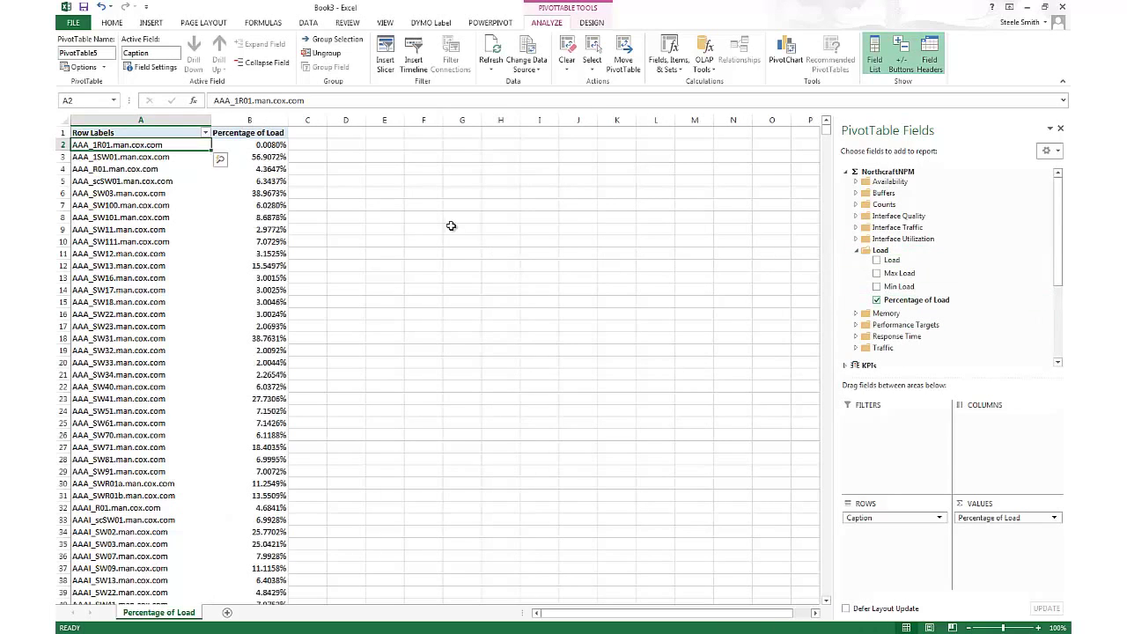
{"action": "left_click", "coordinate": [876, 262]}
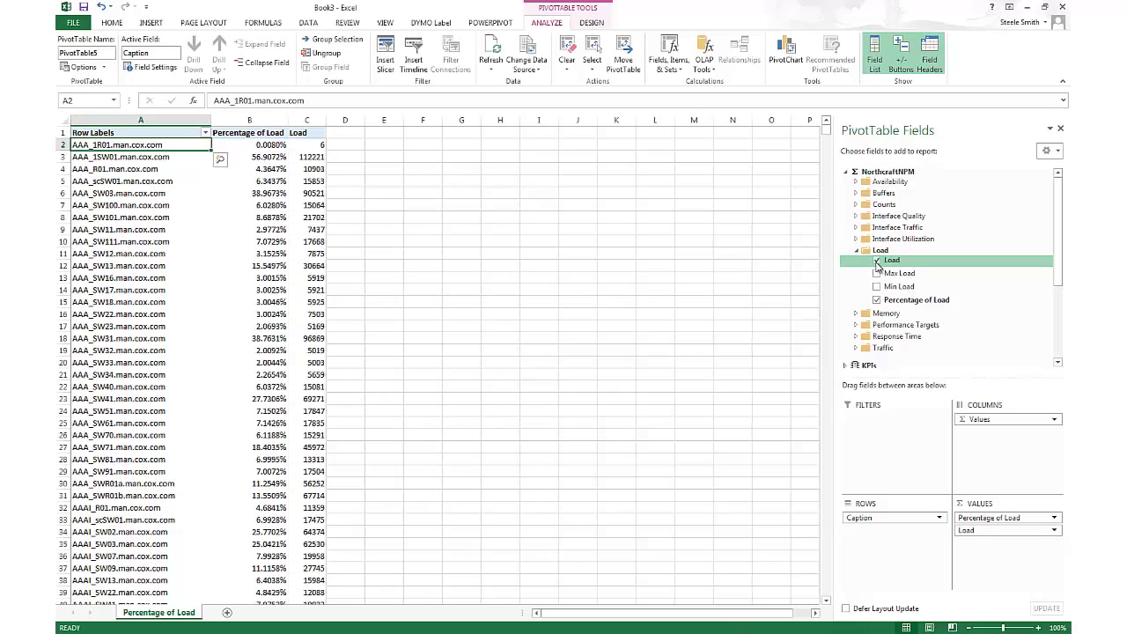
{"action": "left_click", "coordinate": [876, 262]}
{"action": "left_click", "coordinate": [876, 274]}
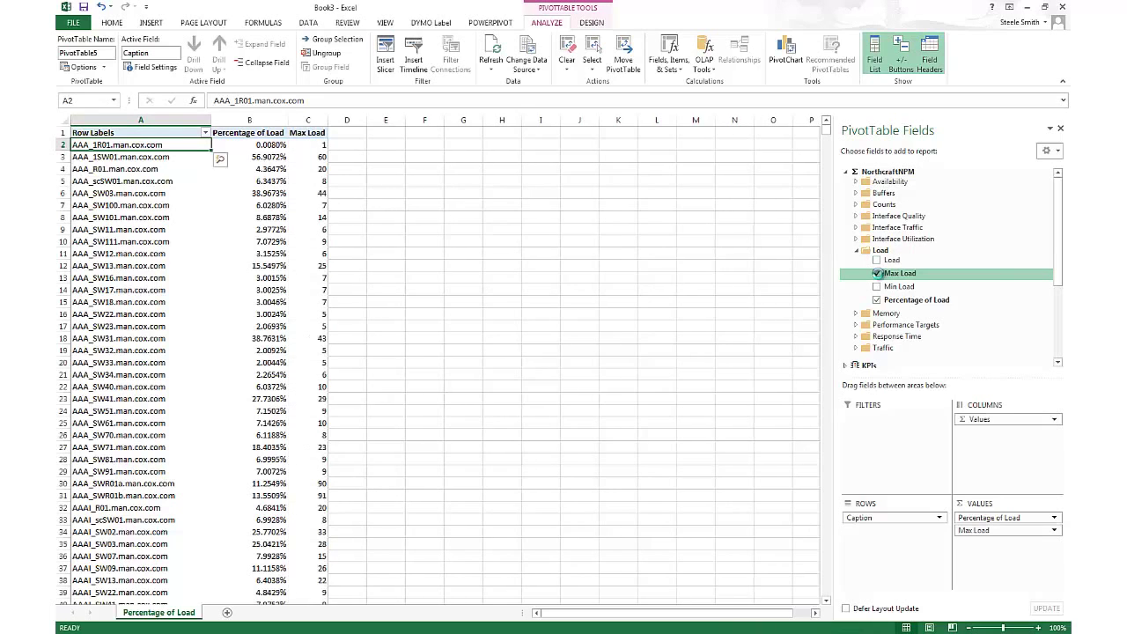
{"action": "left_click", "coordinate": [876, 273]}
{"action": "left_click", "coordinate": [877, 288]}
{"action": "left_click", "coordinate": [877, 288]}
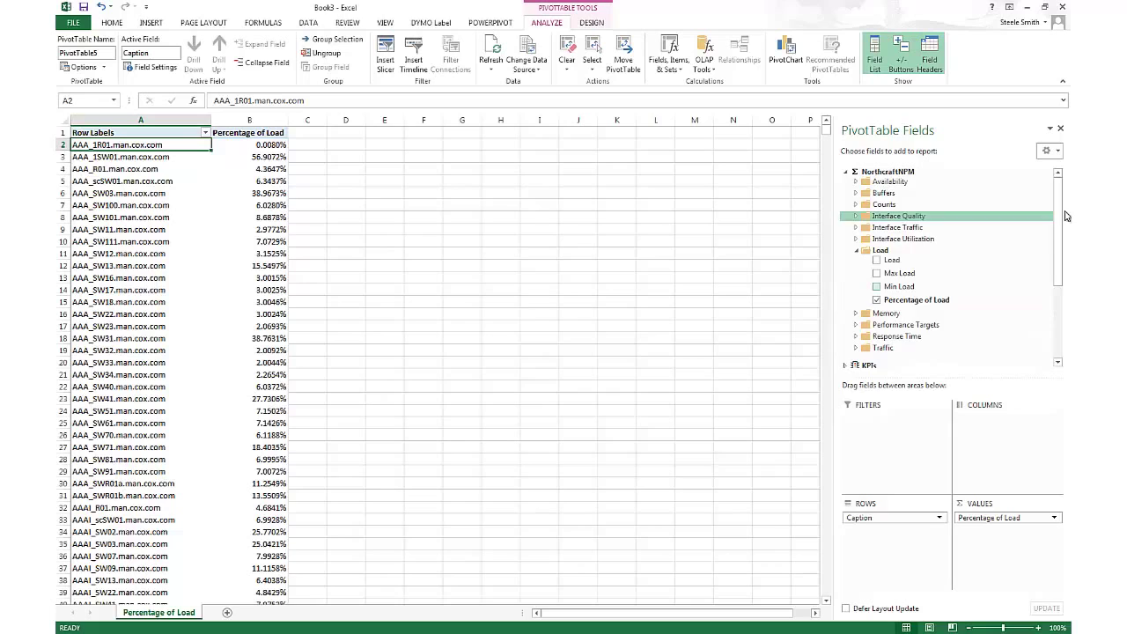
Check the Percentage of Load values beside the node captions, such as 56.9072%
{"action": "left_click_drag", "start_coordinate": [1060, 264], "coordinate": [1060, 336]}
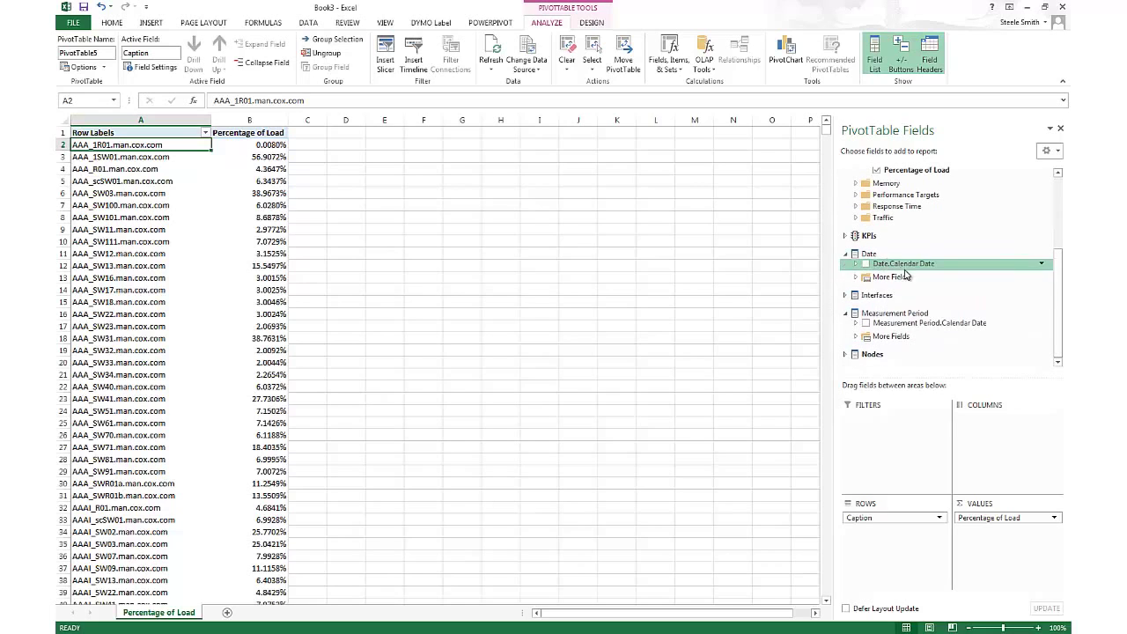
{"action": "left_click", "coordinate": [1060, 202]}
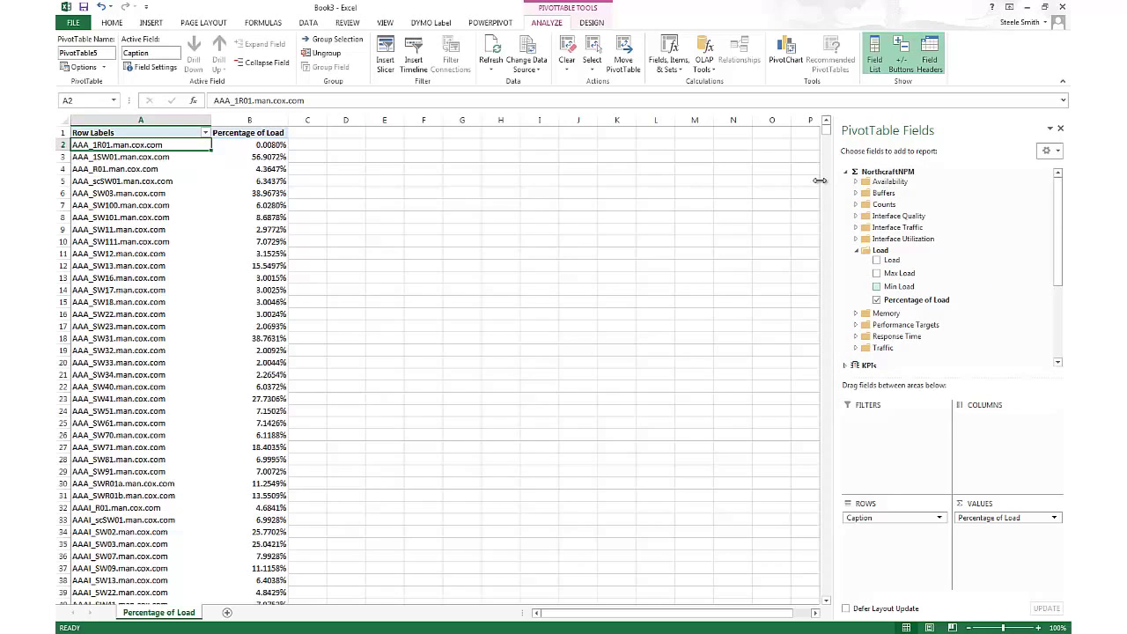
{"action": "left_click", "coordinate": [262, 147]}
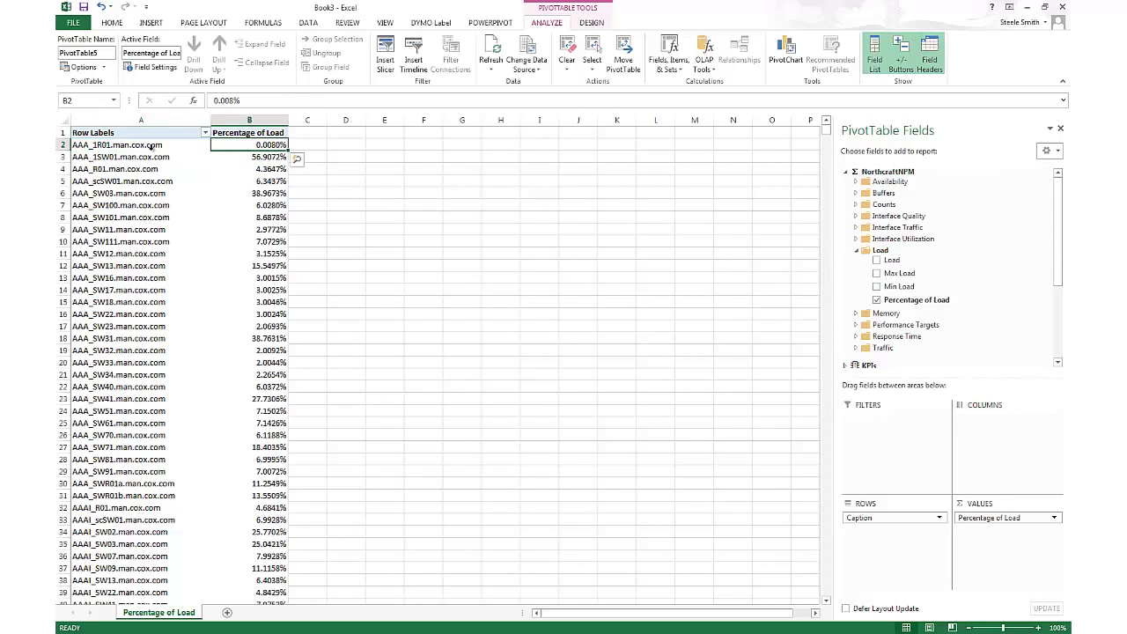
{"action": "left_click", "coordinate": [151, 146]}
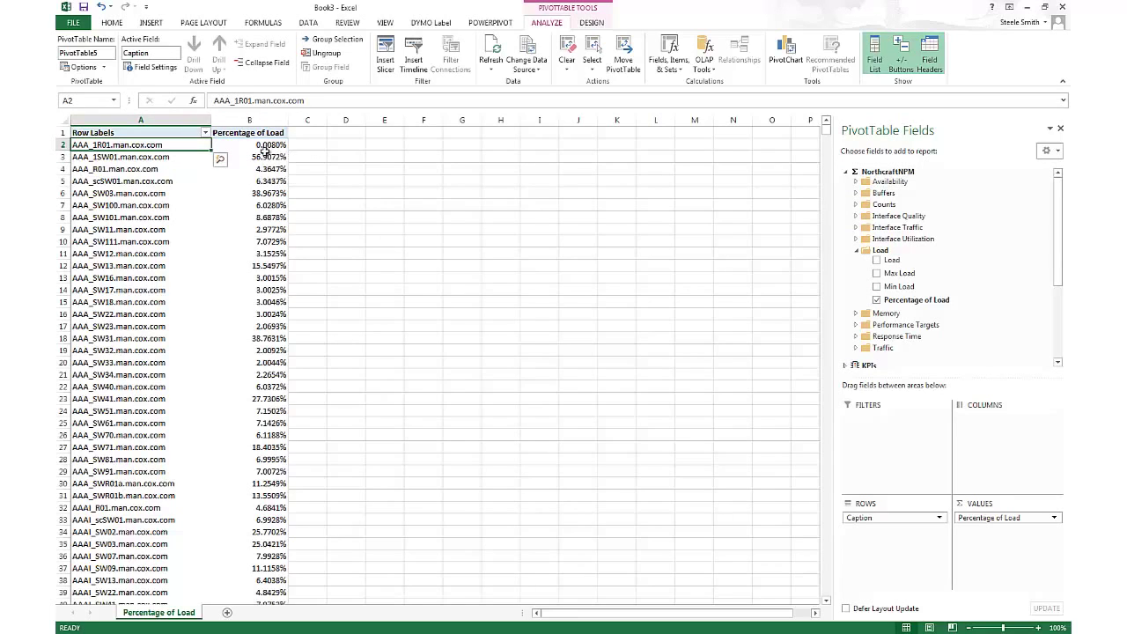
{"action": "left_click", "coordinate": [262, 157]}
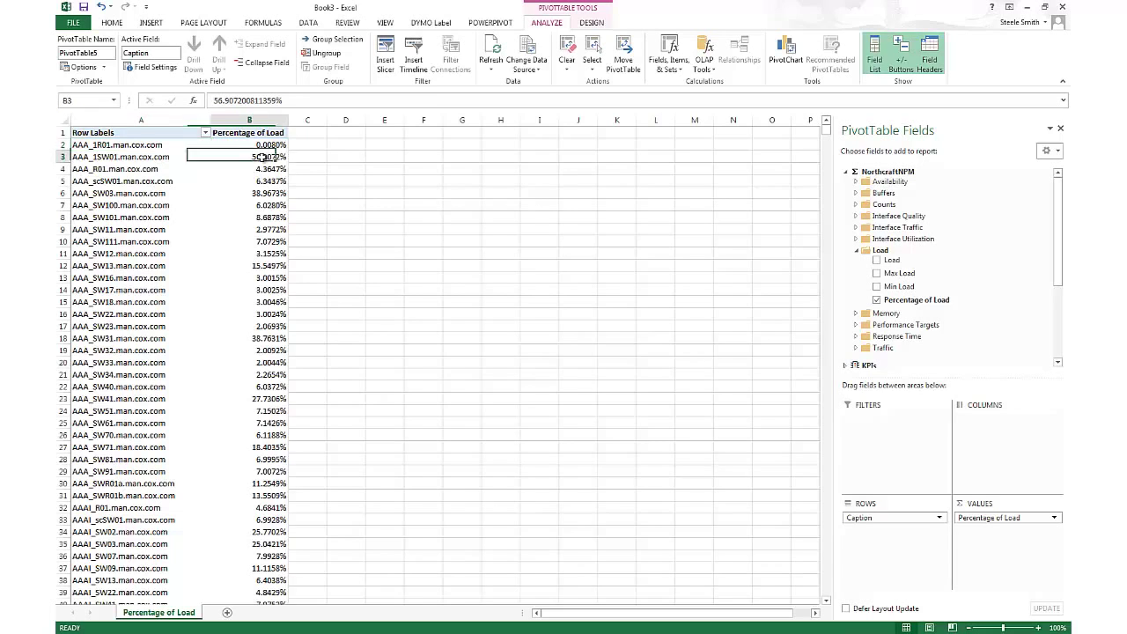
{"action": "left_click", "coordinate": [156, 157]}
{"action": "left_click", "coordinate": [154, 145]}
{"action": "left_click", "coordinate": [308, 22]}
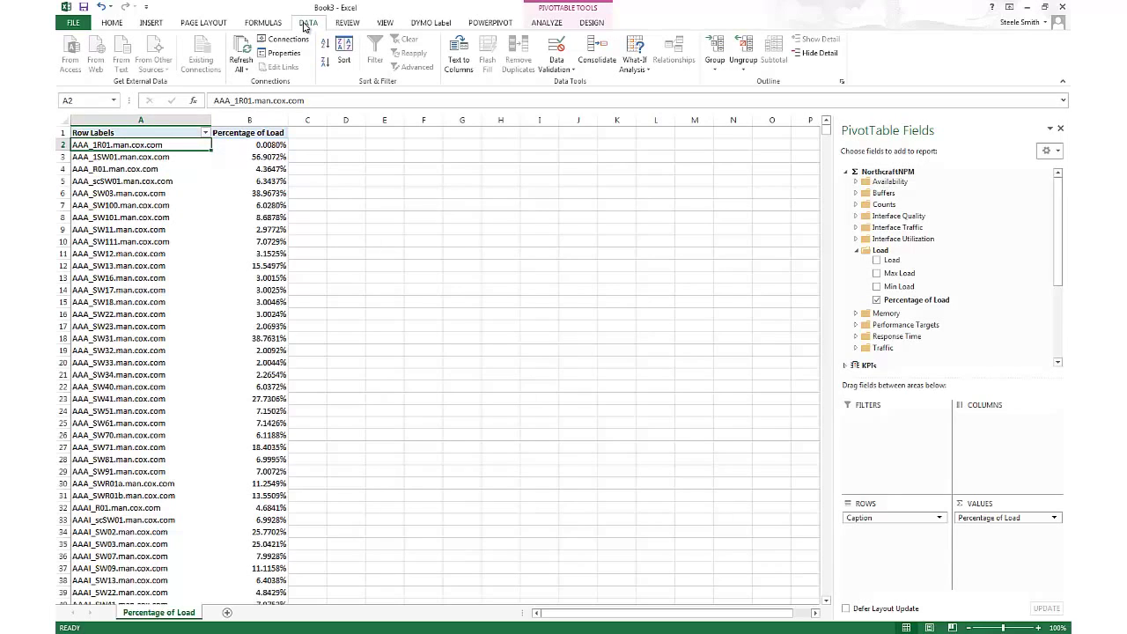
Sort the node rows Descending (Z to A) by Percentage of Load
{"action": "left_click", "coordinate": [344, 53]}
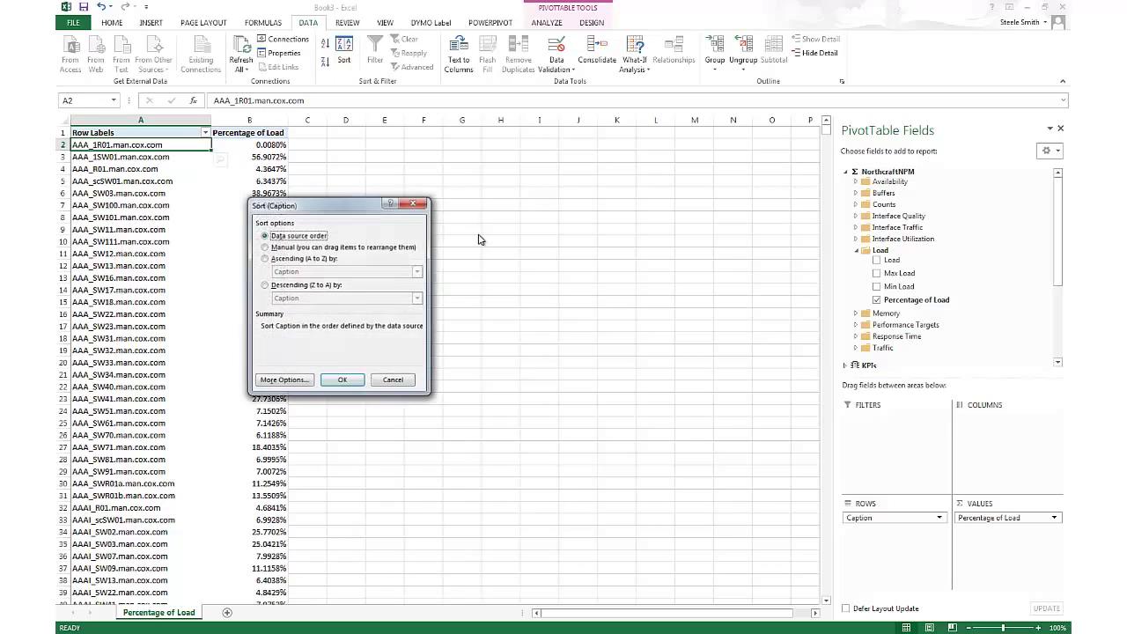
{"action": "left_click", "coordinate": [264, 259]}
{"action": "left_click", "coordinate": [265, 285]}
{"action": "left_click", "coordinate": [300, 300]}
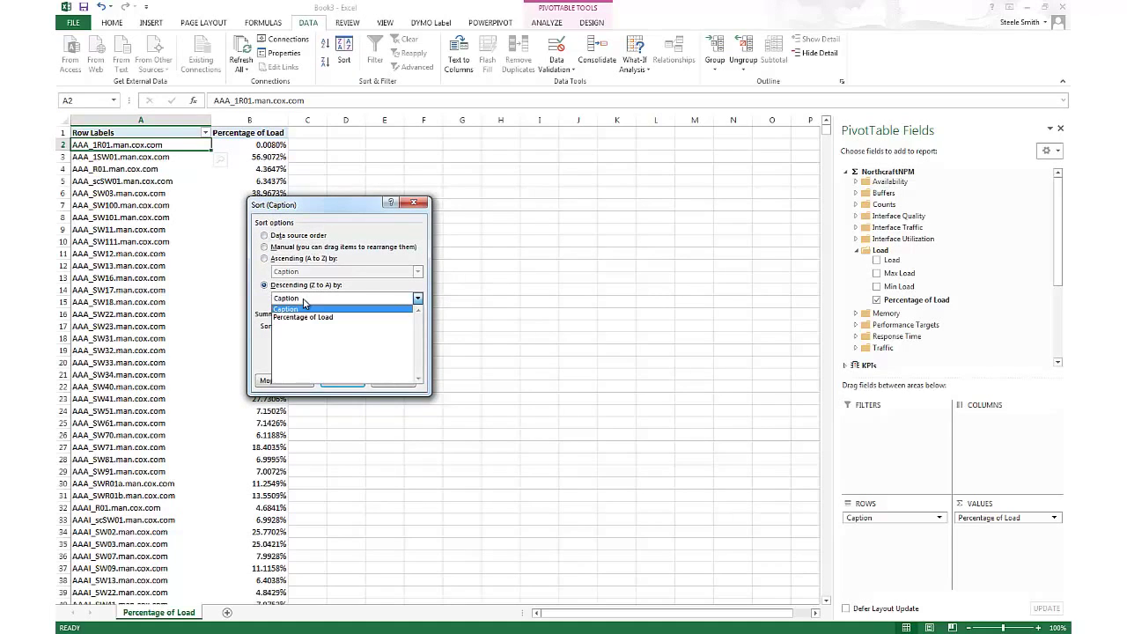
{"action": "left_click", "coordinate": [317, 320]}
{"action": "left_click", "coordinate": [342, 380]}
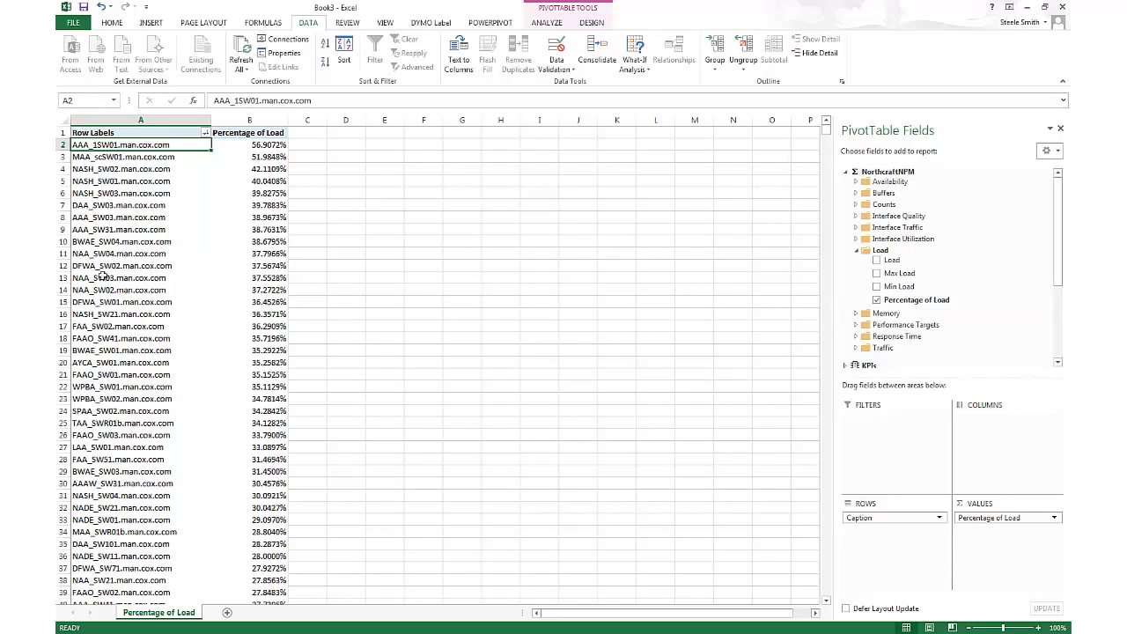
{"action": "left_click", "coordinate": [855, 252]}
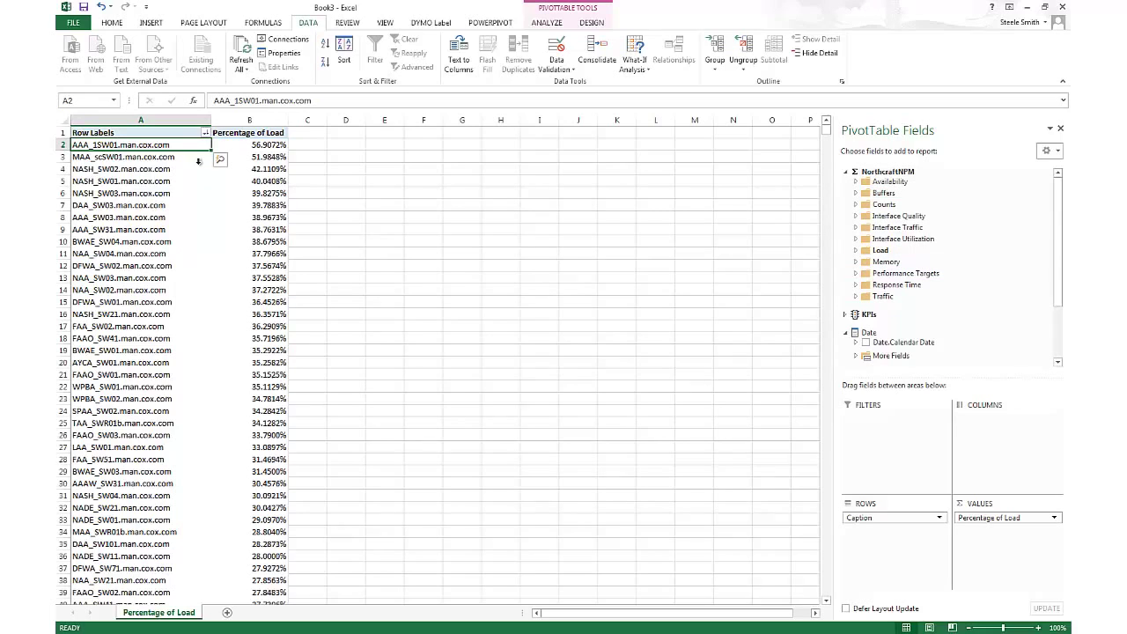
Add Buffer Bg Miss and Buffer Md Miss value columns, dropping the trial Buffer Hg Miss
{"action": "left_click", "coordinate": [253, 160]}
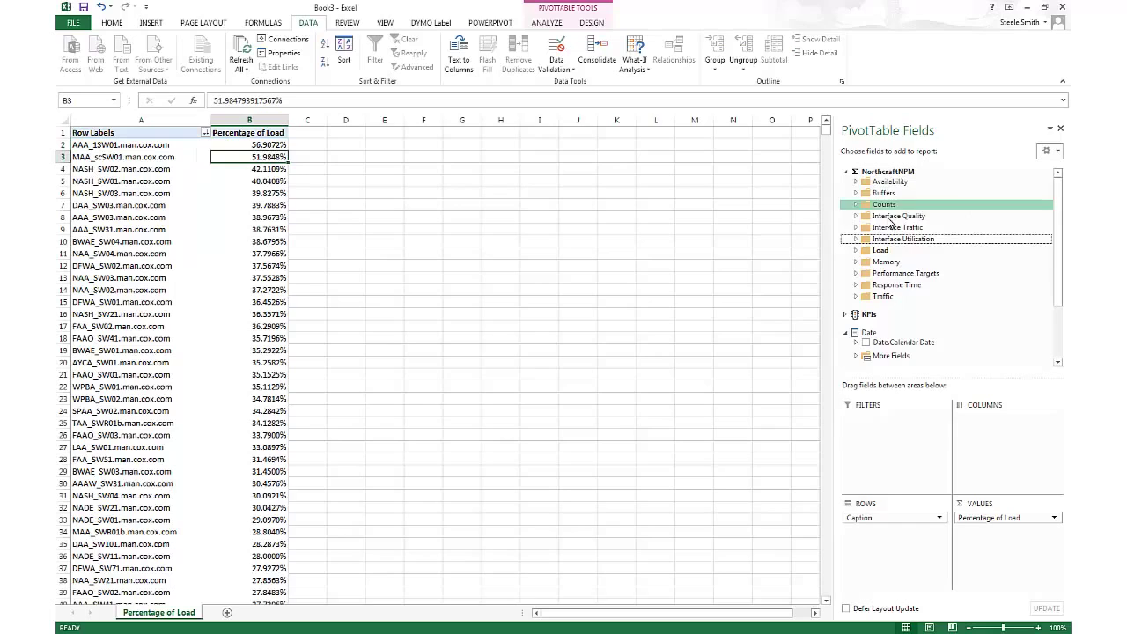
{"action": "left_click", "coordinate": [855, 194]}
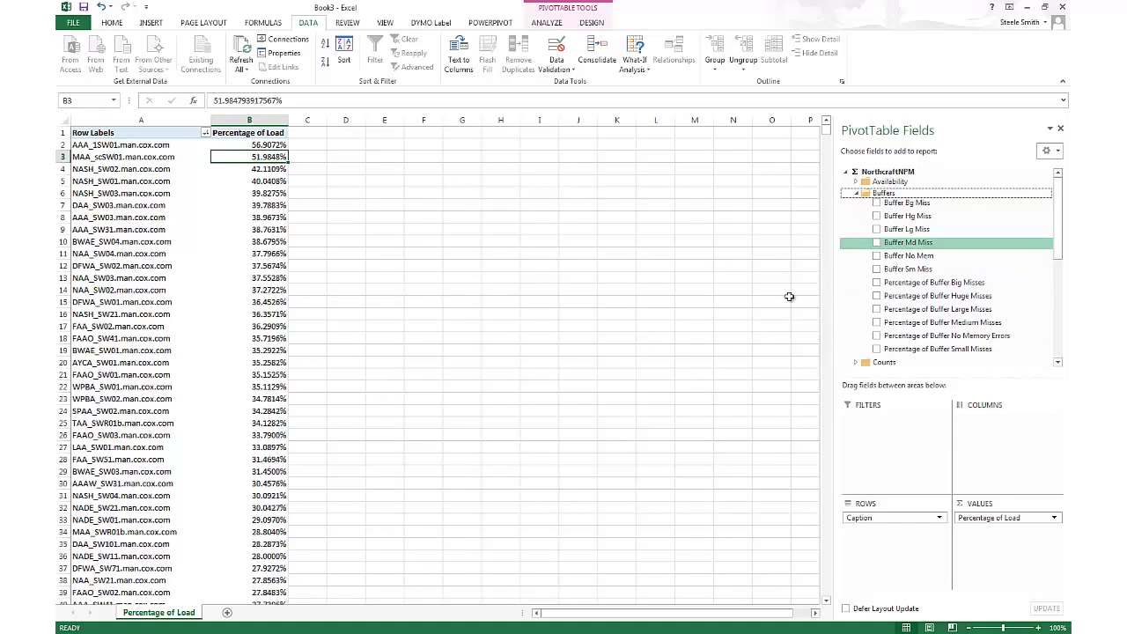
{"action": "left_click", "coordinate": [239, 147]}
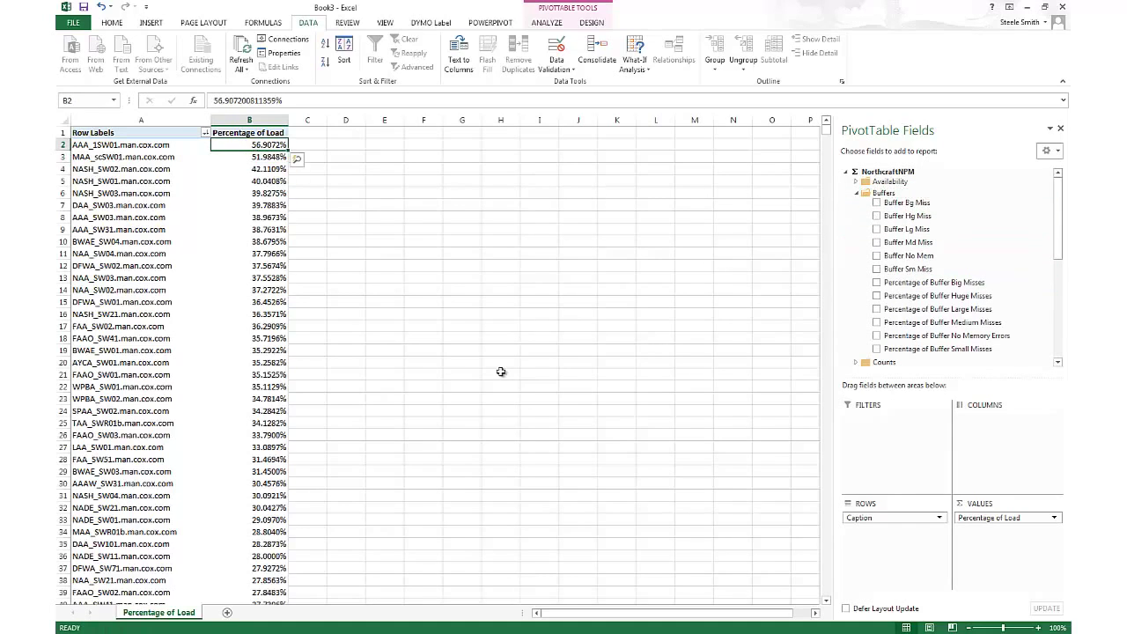
{"action": "left_click", "coordinate": [876, 215]}
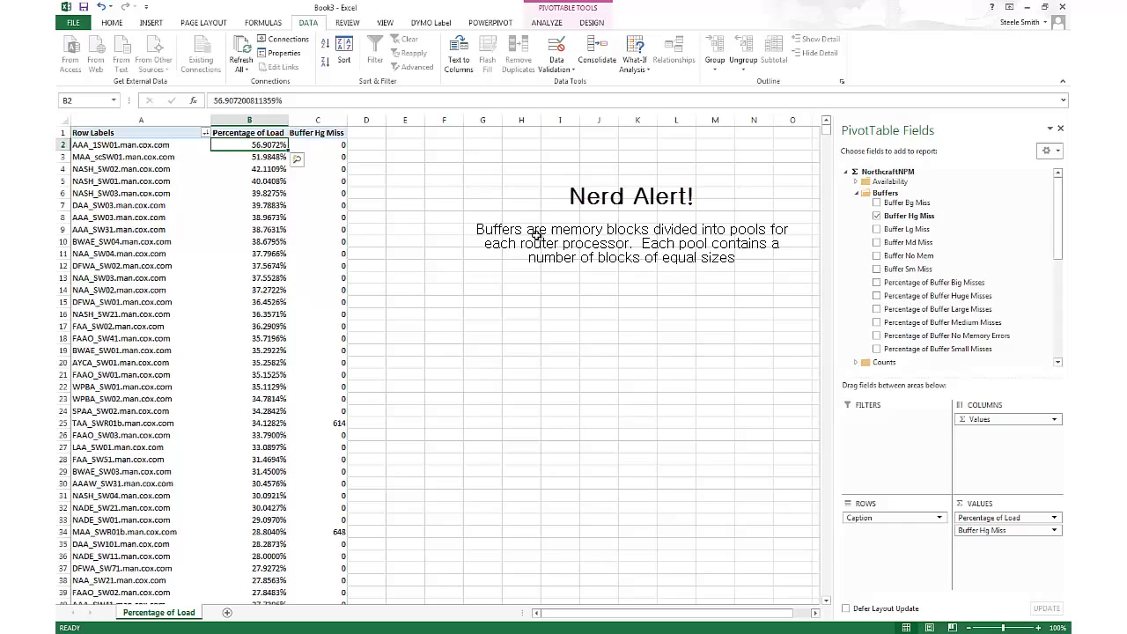
{"action": "left_click", "coordinate": [877, 204]}
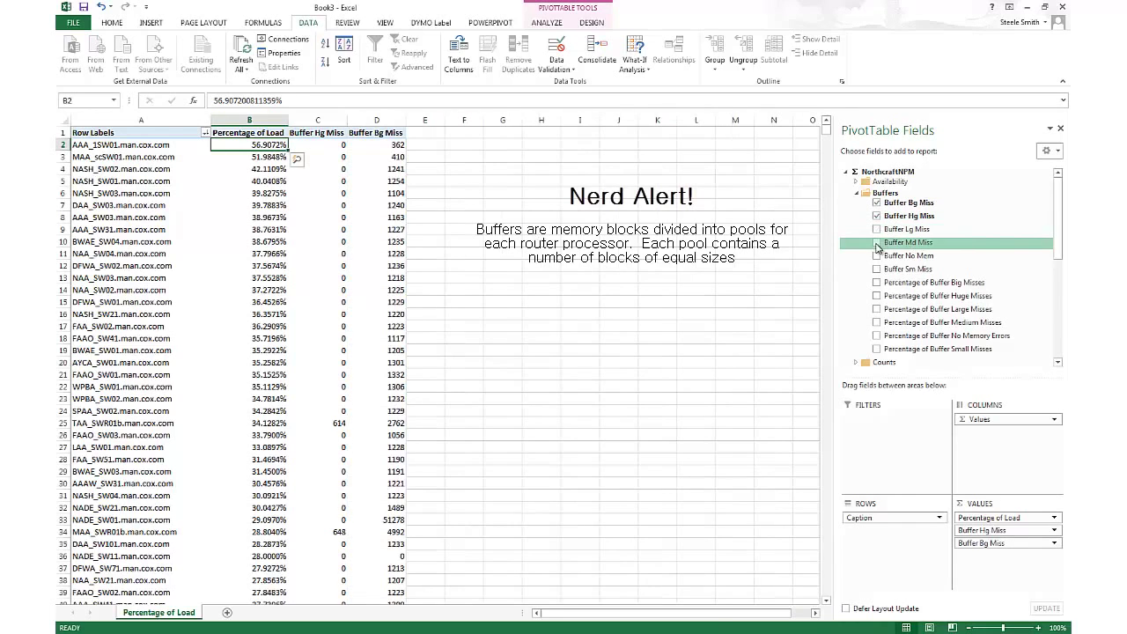
{"action": "left_click", "coordinate": [876, 242]}
{"action": "left_click", "coordinate": [876, 216]}
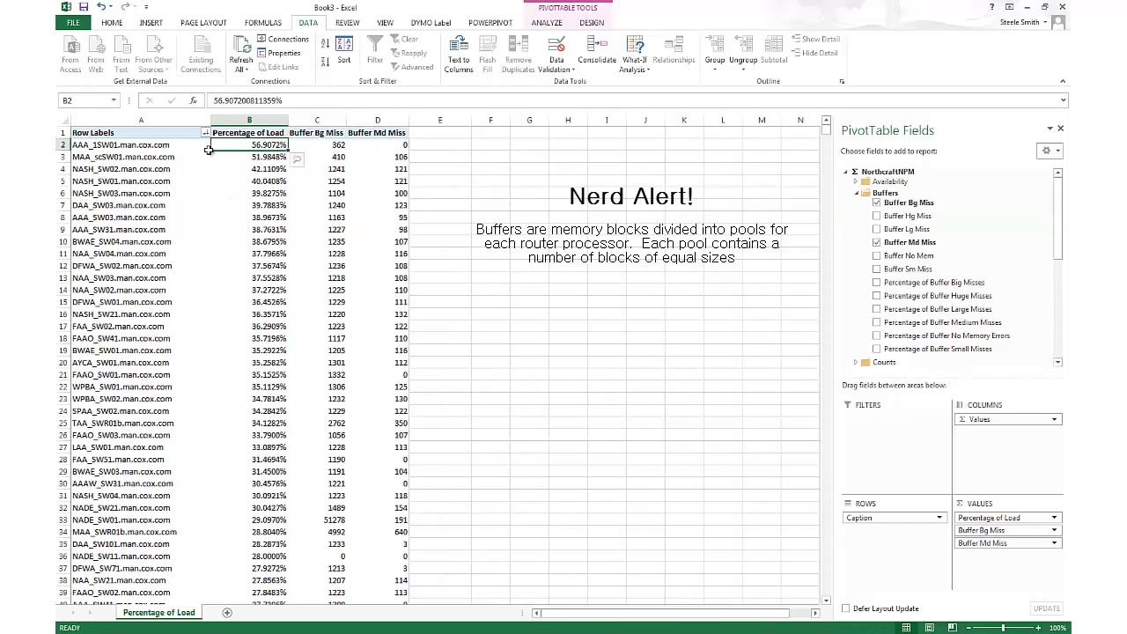
{"action": "left_click", "coordinate": [339, 145]}
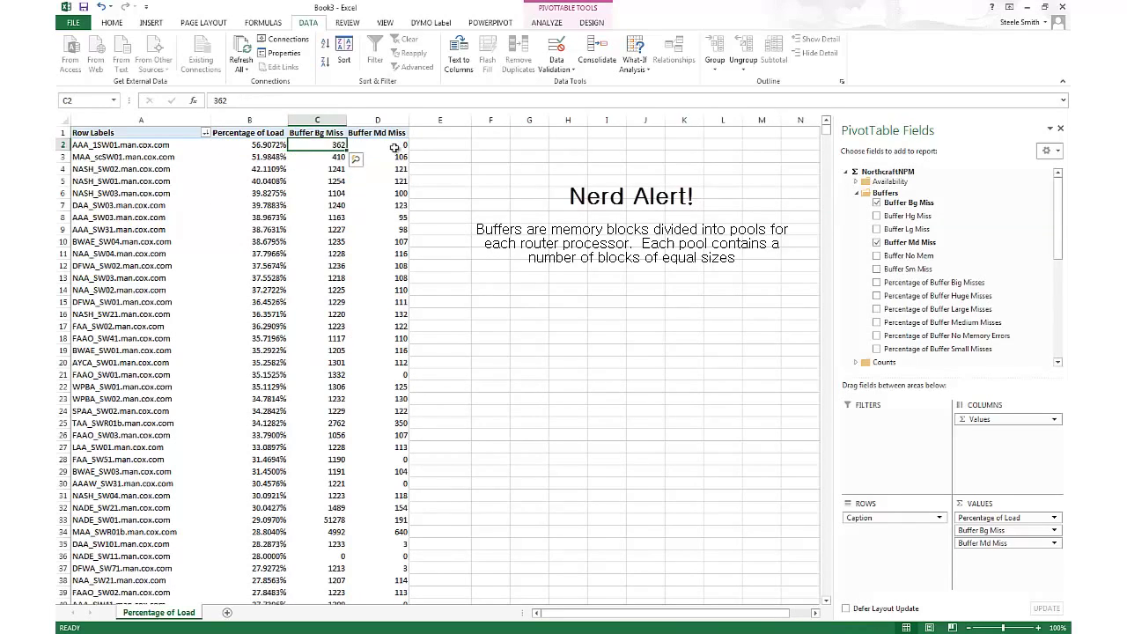
{"action": "left_click", "coordinate": [393, 147]}
{"action": "left_click", "coordinate": [157, 145]}
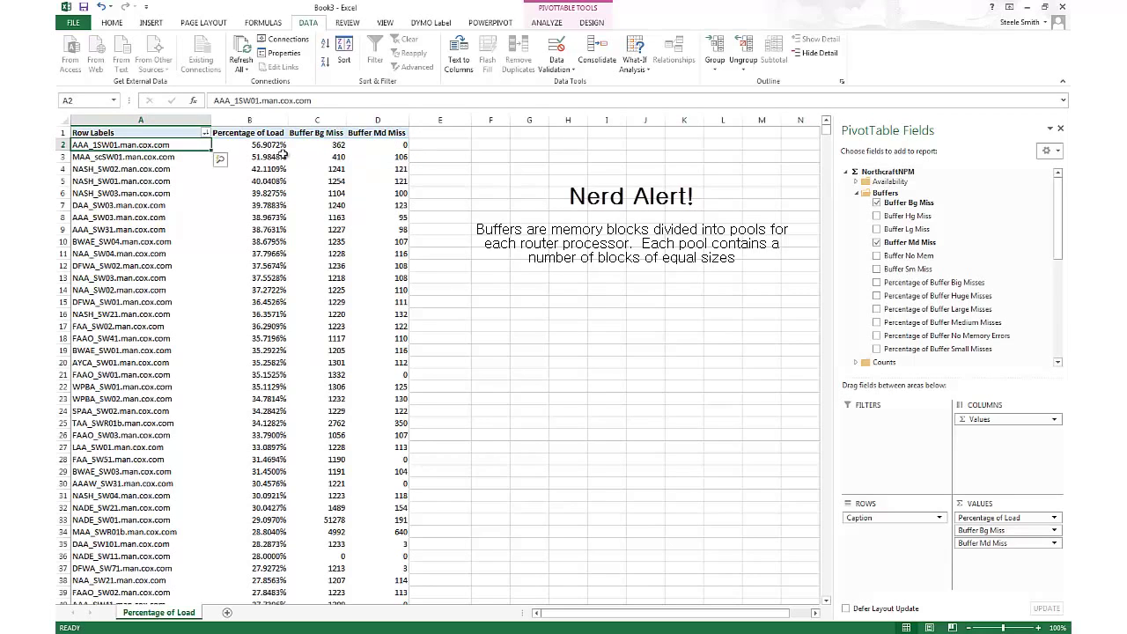
{"action": "mouse_move", "coordinate": [282, 153]}
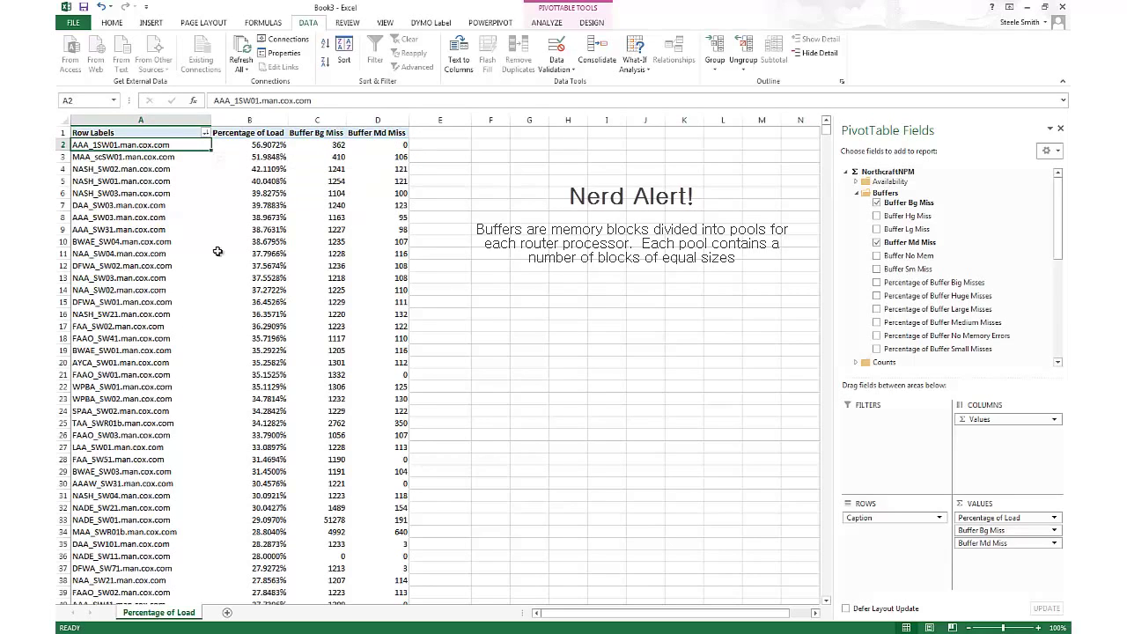
{"action": "left_click", "coordinate": [855, 192]}
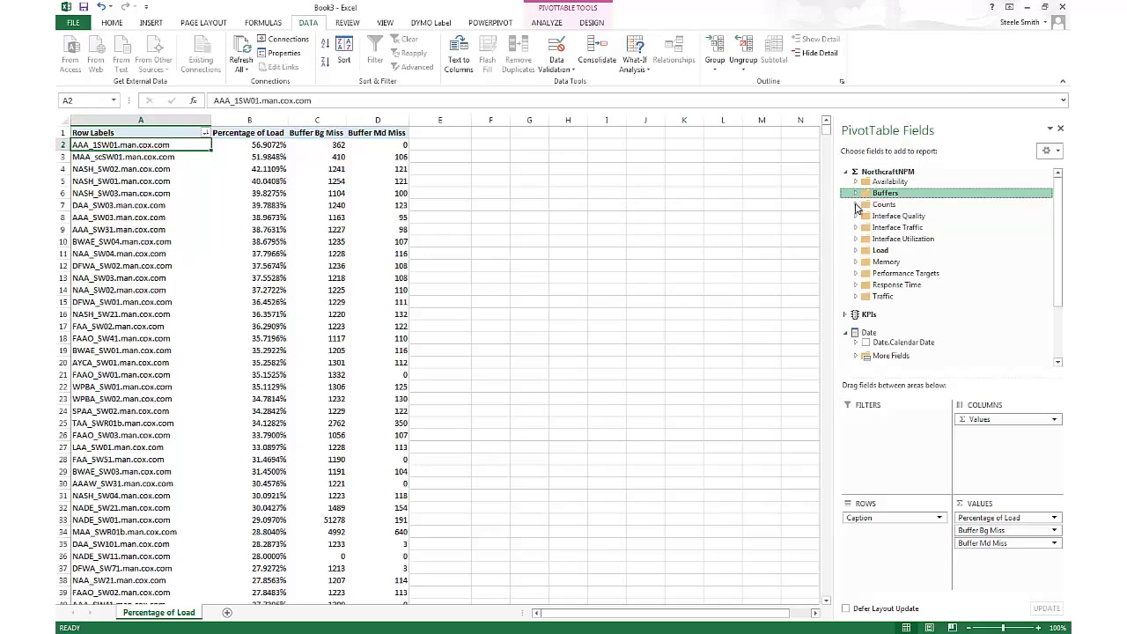
Add Dropped ICMP Packets from Availability as a value column, showing 42 for the top node
{"action": "left_click", "coordinate": [854, 182]}
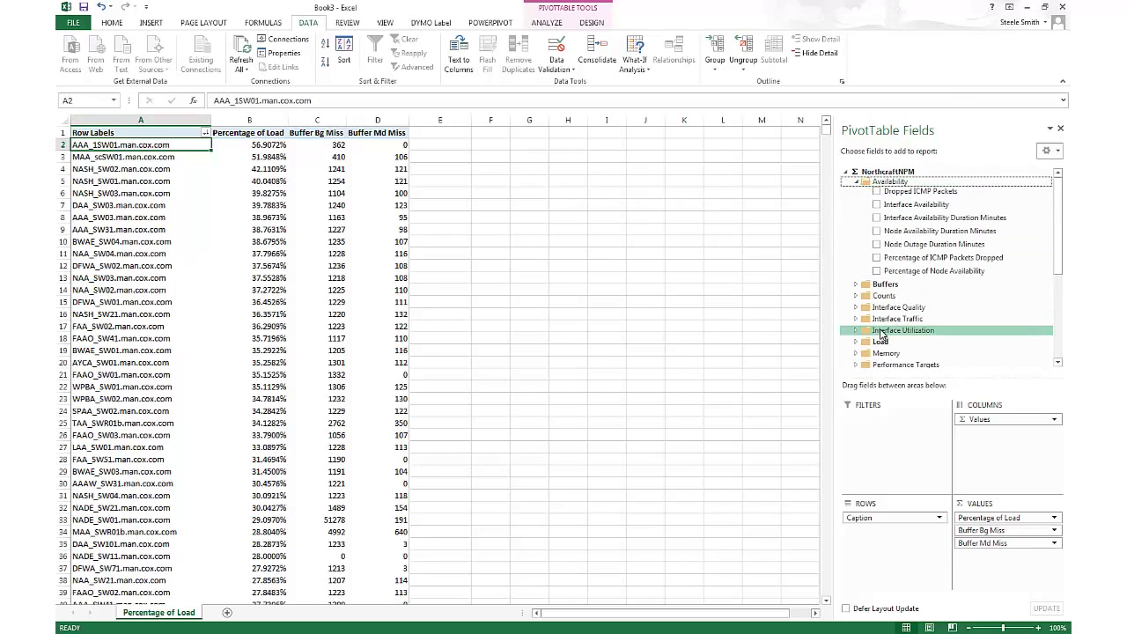
{"action": "left_click", "coordinate": [876, 191]}
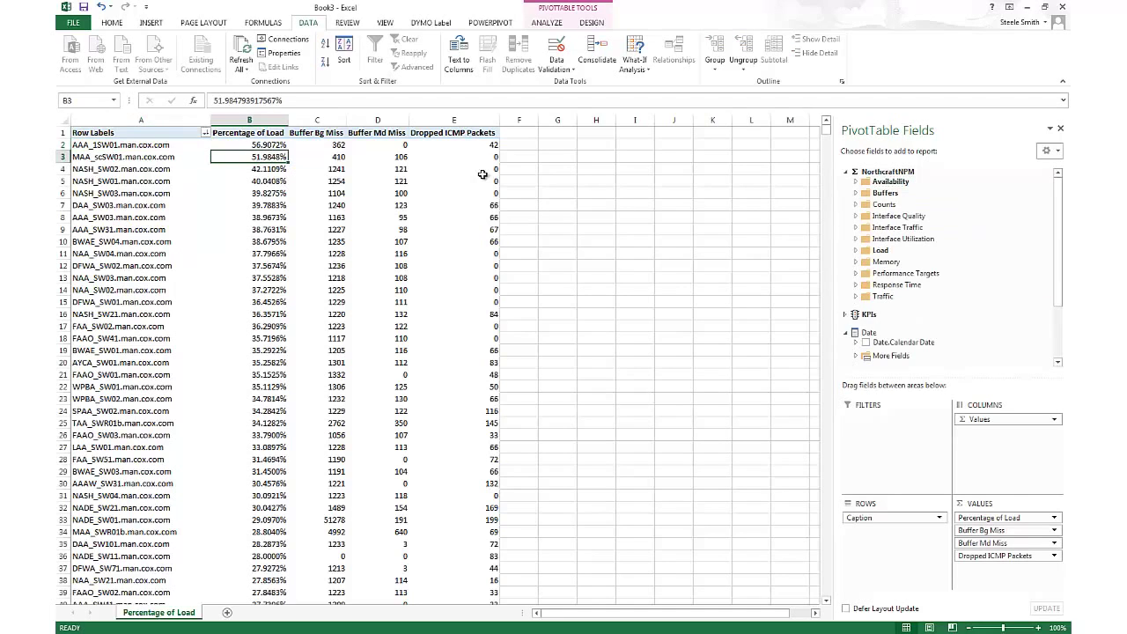
{"action": "left_click", "coordinate": [480, 146]}
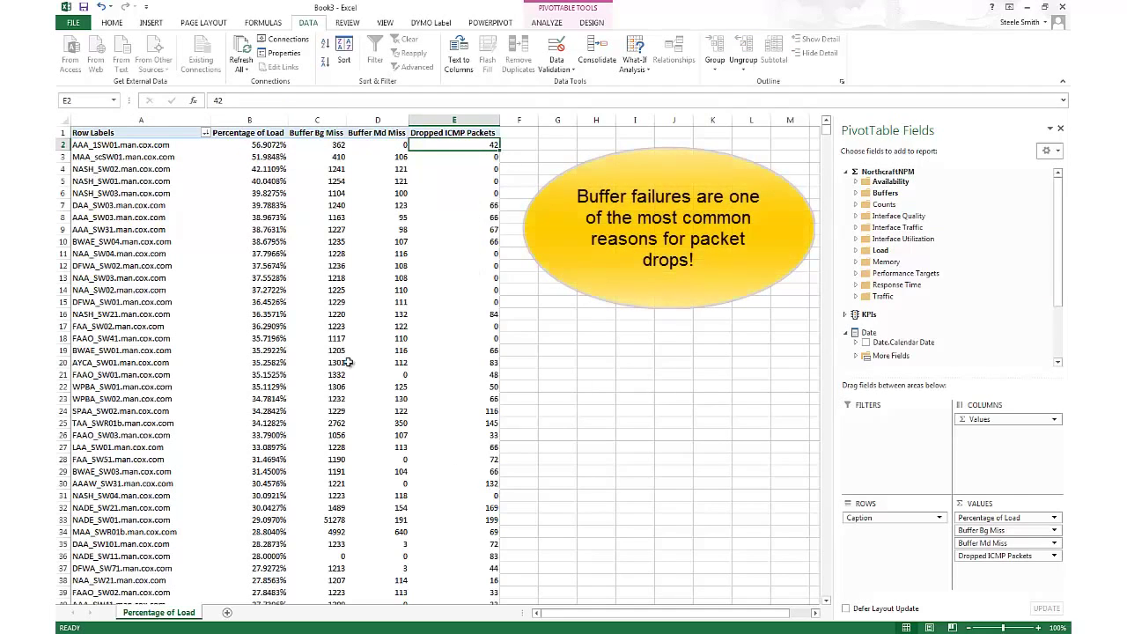
{"action": "left_click", "coordinate": [159, 145]}
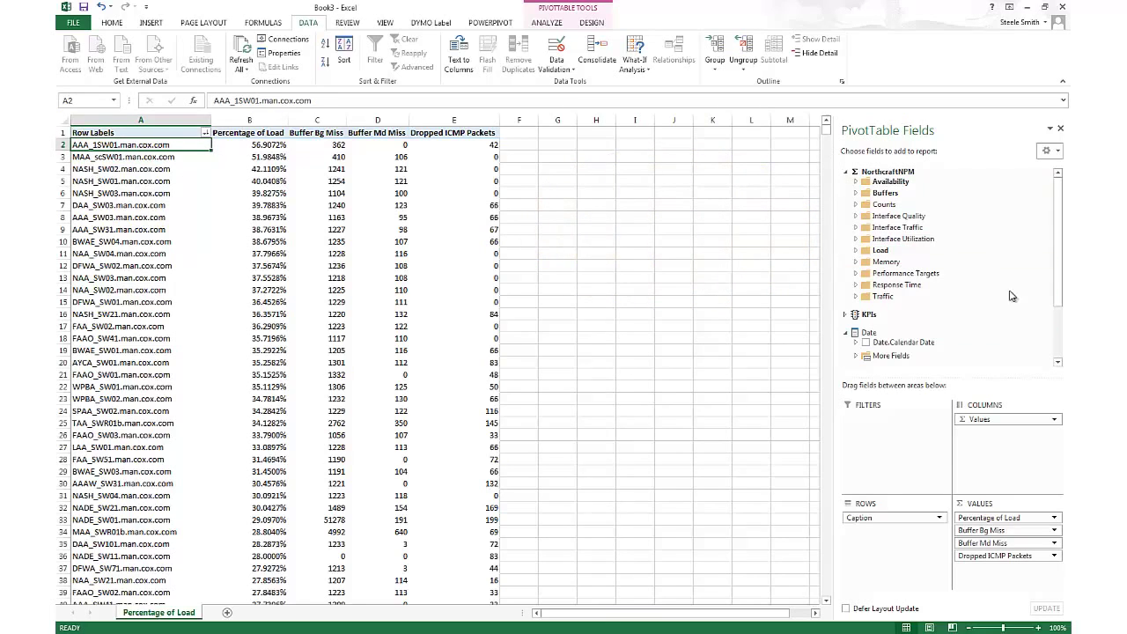
Add Percentage of Memory Used and place it right after Percentage of Load in Values
{"action": "mouse_move", "coordinate": [217, 168]}
{"action": "left_click", "coordinate": [251, 147]}
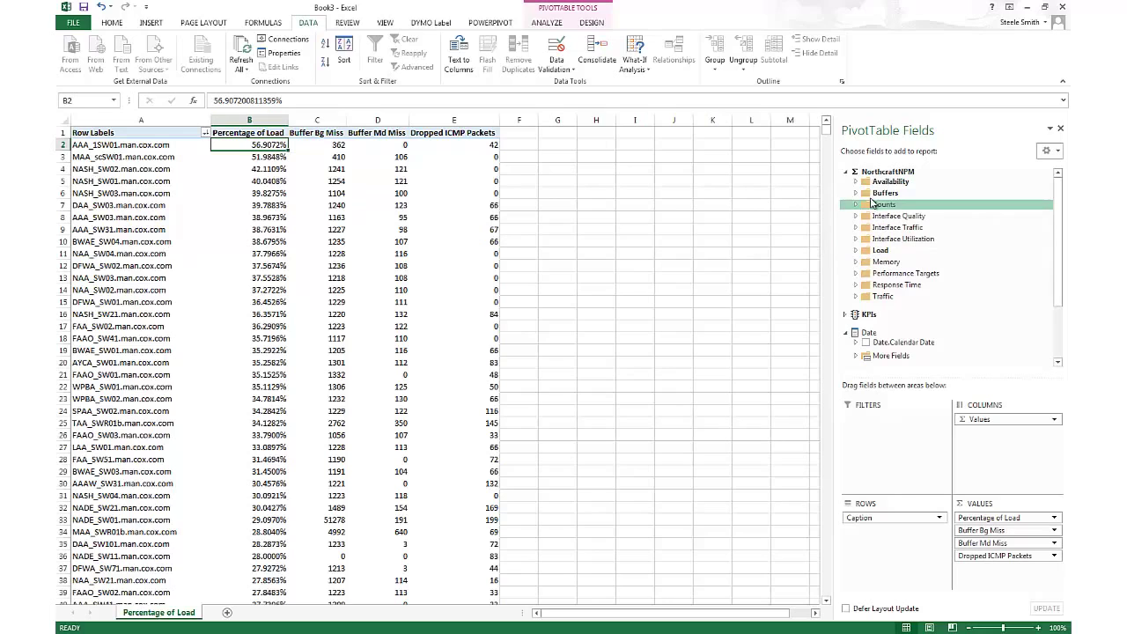
{"action": "left_click", "coordinate": [855, 262]}
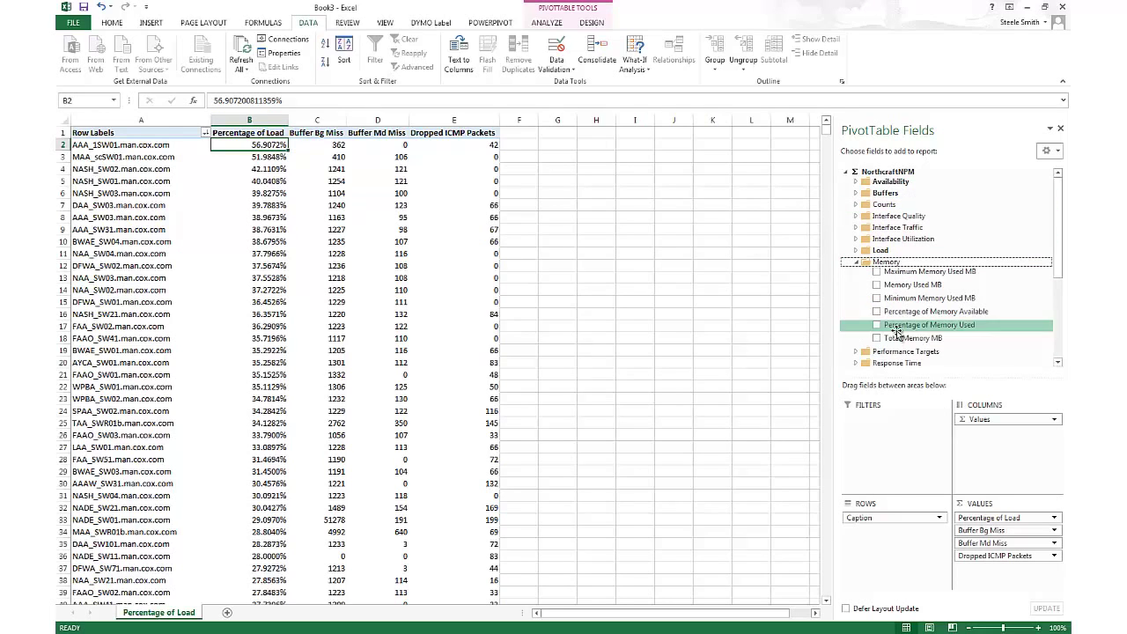
{"action": "left_click", "coordinate": [876, 326]}
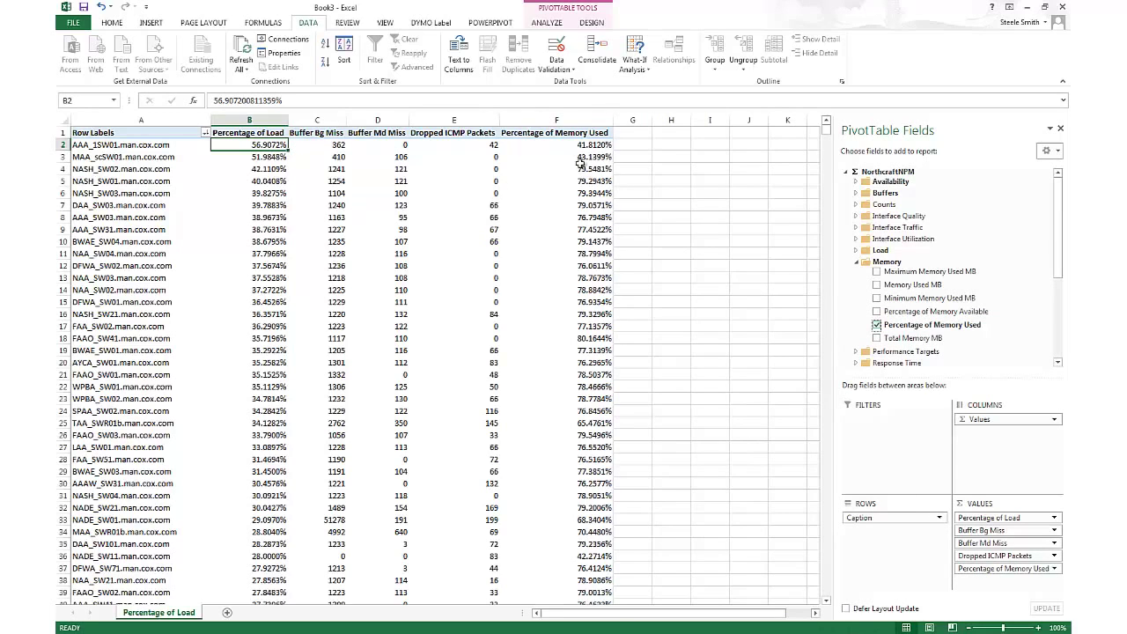
{"action": "left_click_drag", "start_coordinate": [968, 569], "coordinate": [977, 530]}
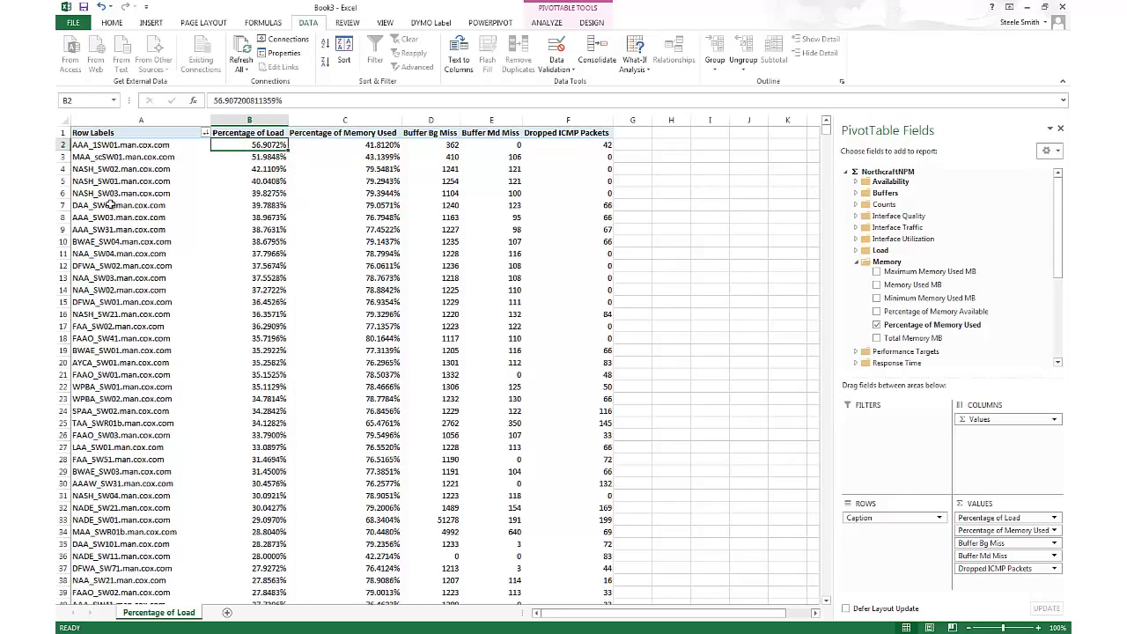
{"action": "key", "text": "Left"}
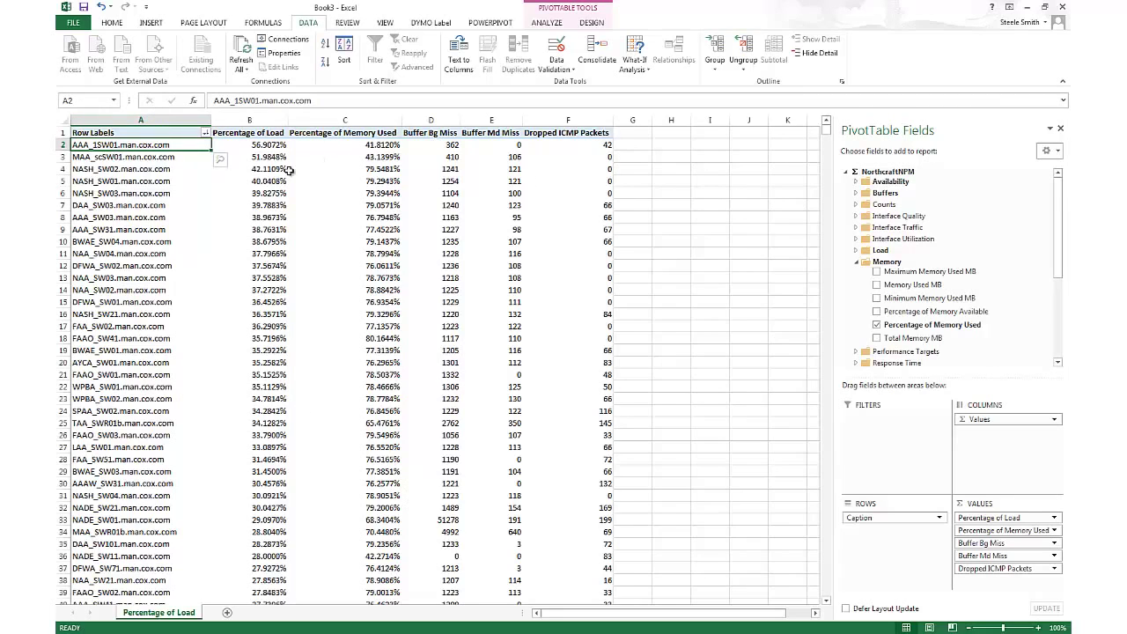
Open the Top 10 value filter on the node labels, then cancel it
{"action": "left_click", "coordinate": [206, 133]}
{"action": "mouse_move", "coordinate": [111, 224]}
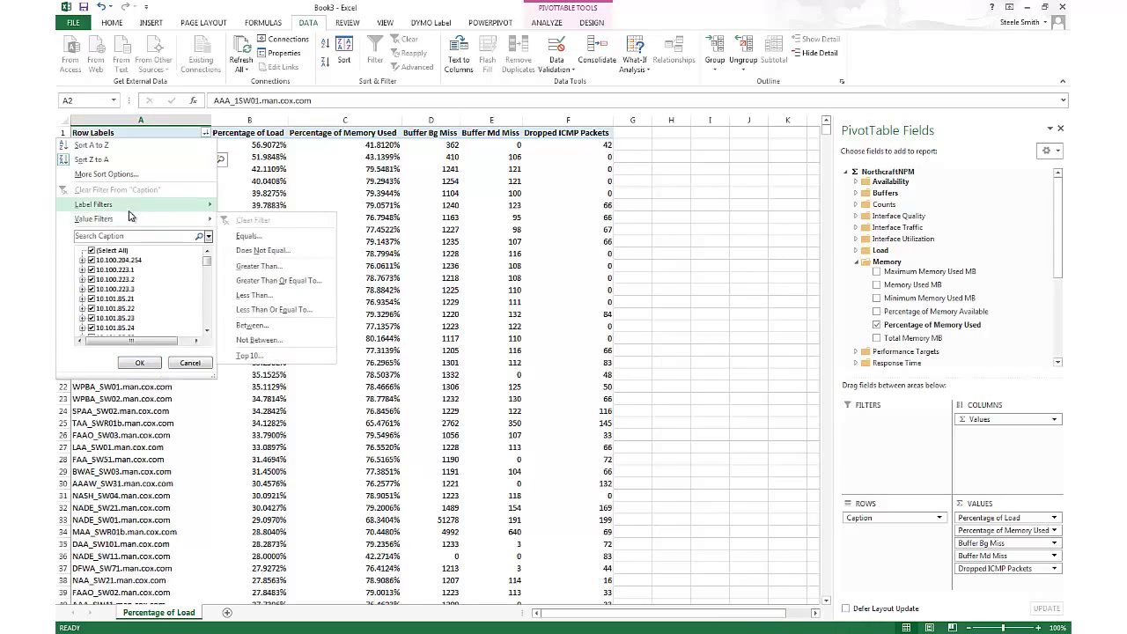
{"action": "left_click", "coordinate": [250, 354]}
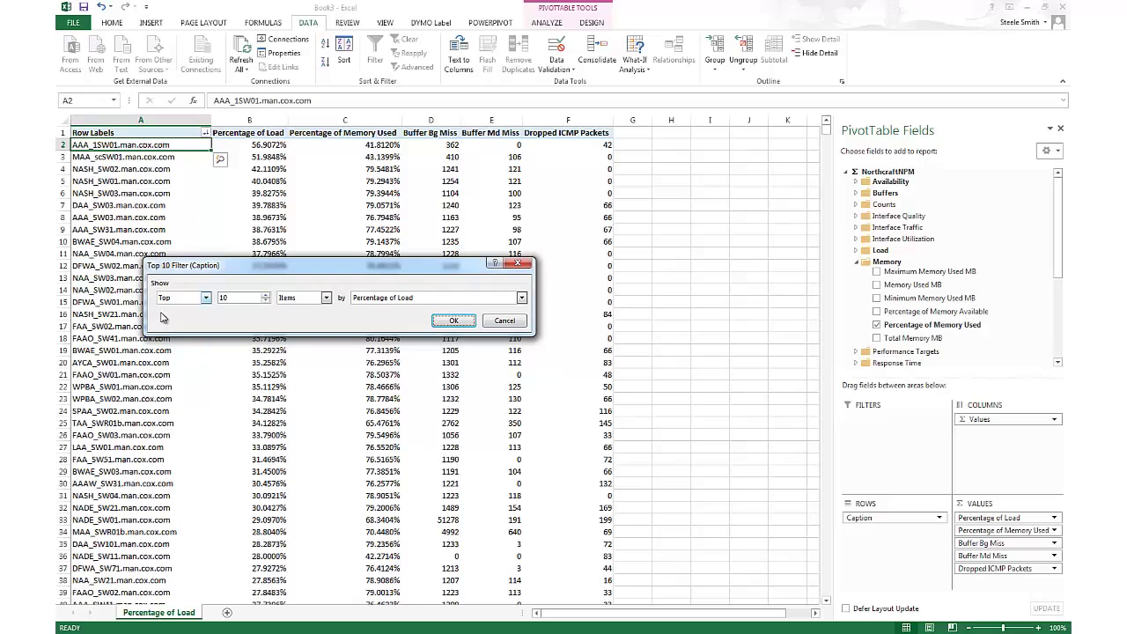
{"action": "left_click", "coordinate": [495, 322]}
Filter the node rows to the Top 15 Items by Percentage of Load
{"action": "left_click", "coordinate": [205, 132]}
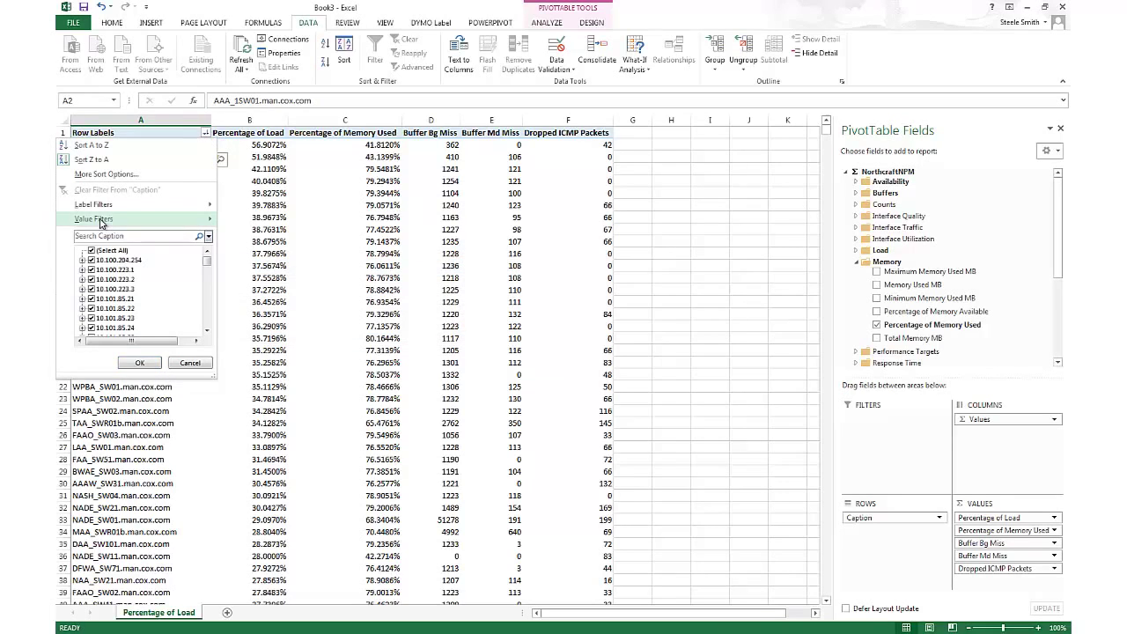
{"action": "mouse_move", "coordinate": [100, 221]}
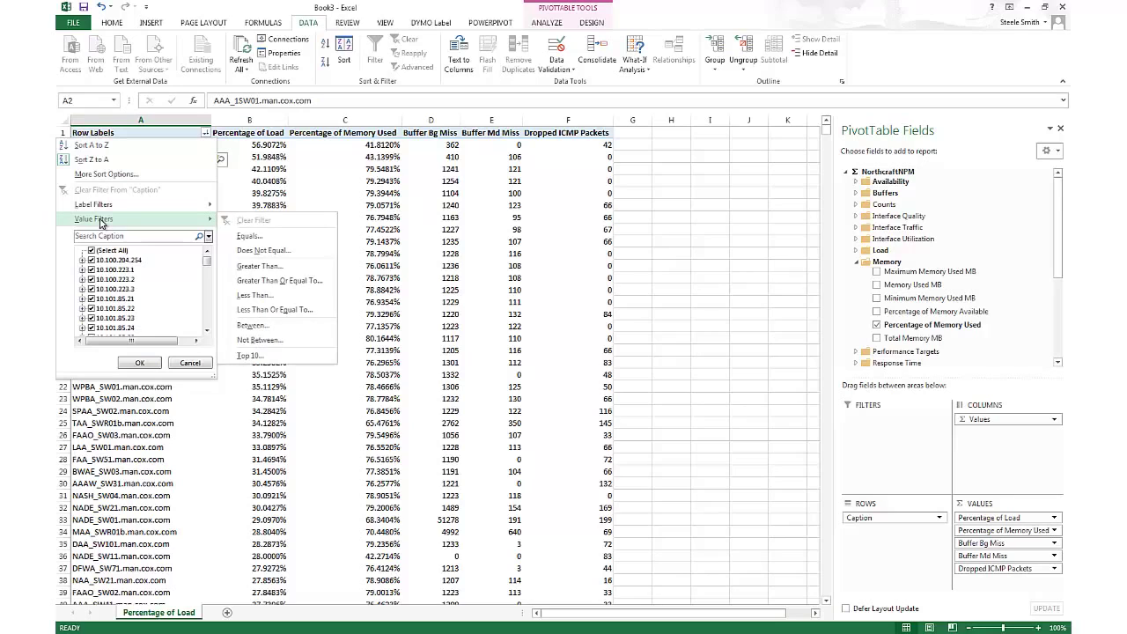
{"action": "left_click", "coordinate": [271, 358]}
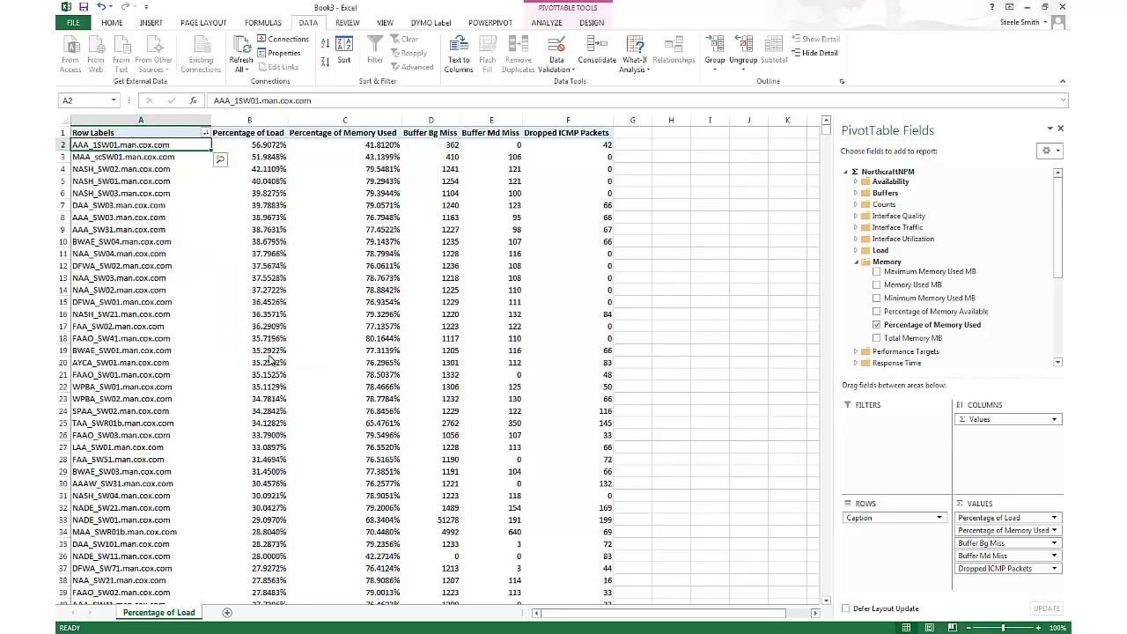
{"action": "left_click", "coordinate": [182, 299]}
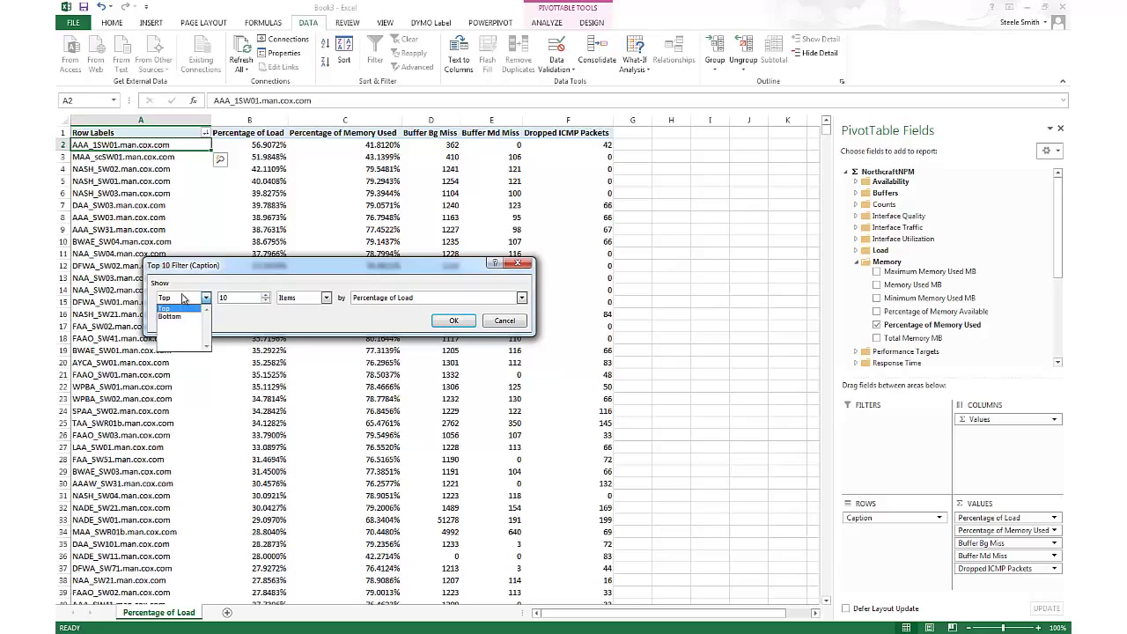
{"action": "left_click", "coordinate": [182, 286]}
{"action": "left_click", "coordinate": [224, 298]}
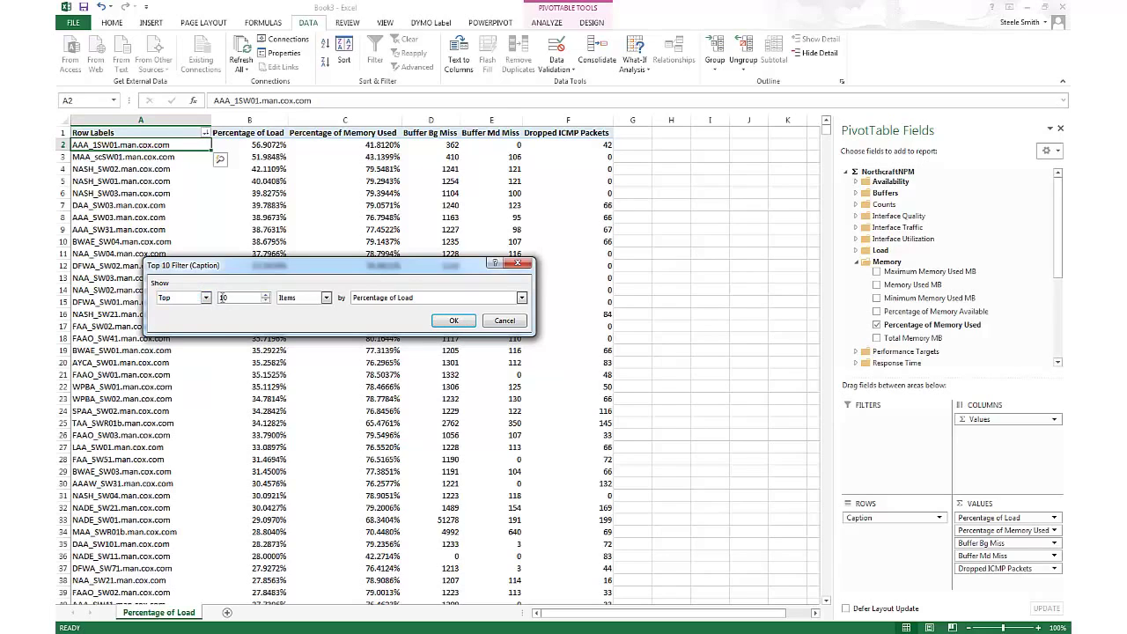
{"action": "key", "text": "BackSpace"}
{"action": "type", "text": "5"}
{"action": "left_click", "coordinate": [299, 298]}
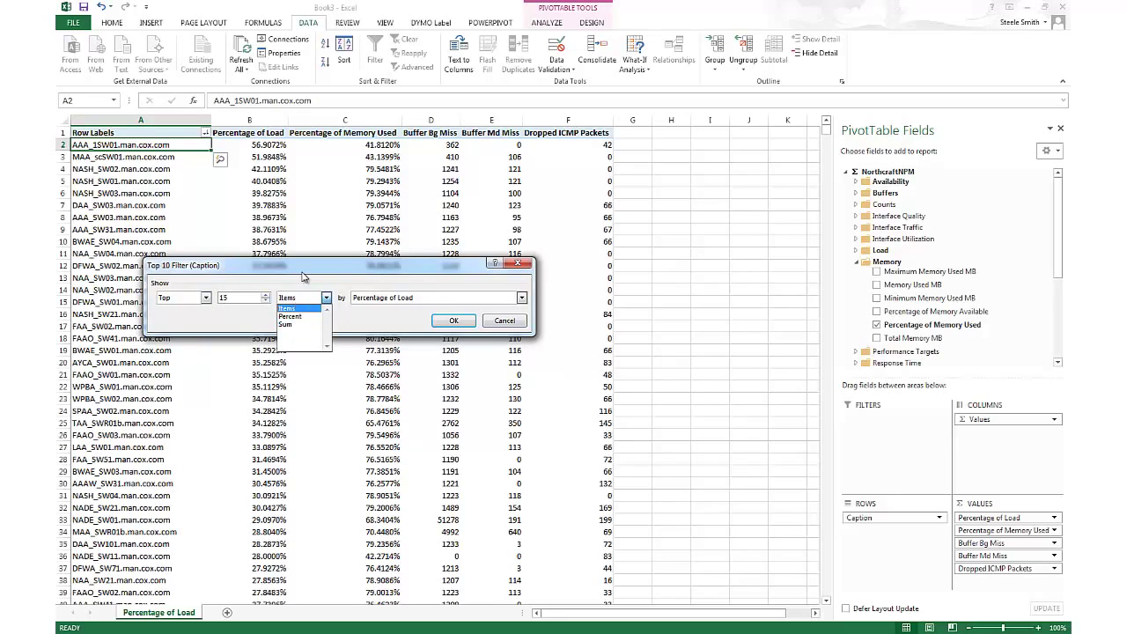
{"action": "left_click", "coordinate": [303, 277]}
{"action": "left_click", "coordinate": [383, 300]}
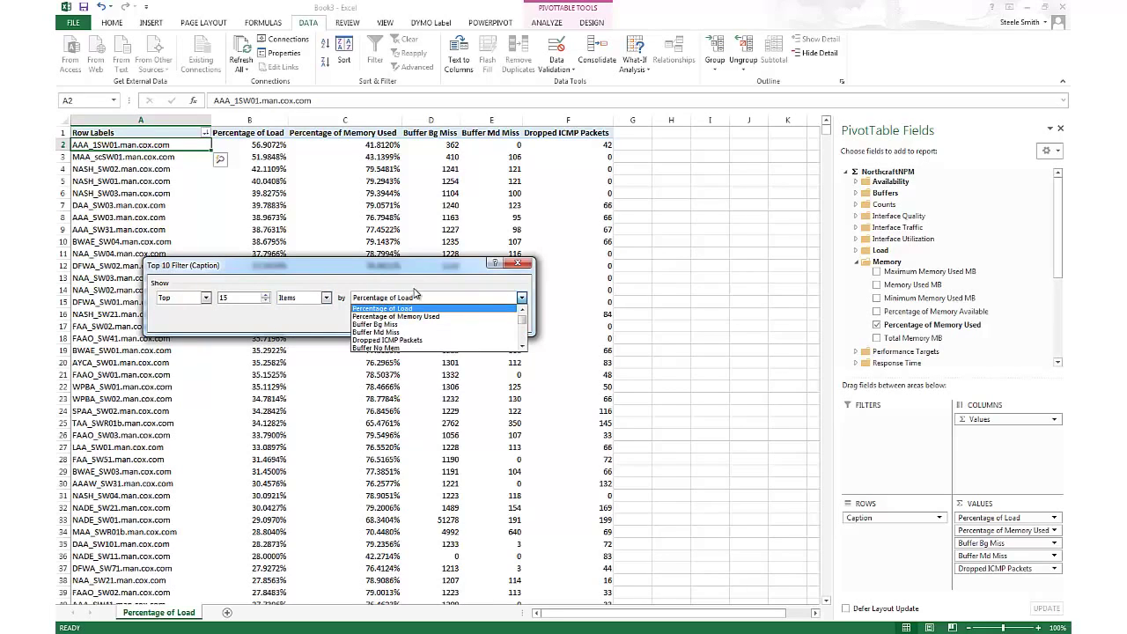
{"action": "left_click", "coordinate": [372, 273]}
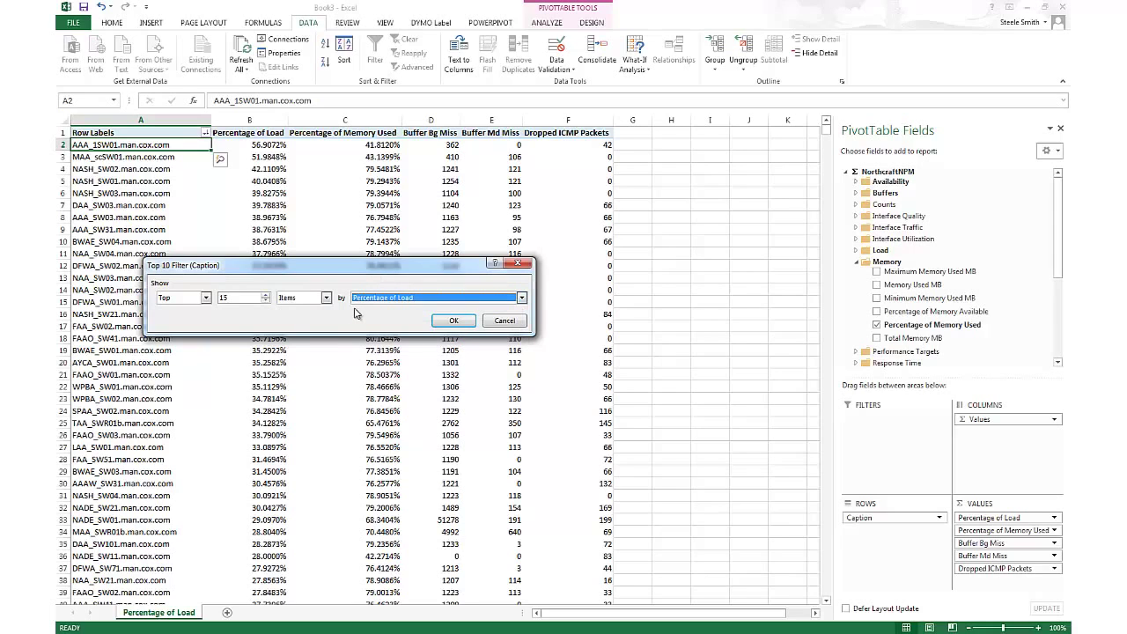
{"action": "left_click", "coordinate": [454, 321]}
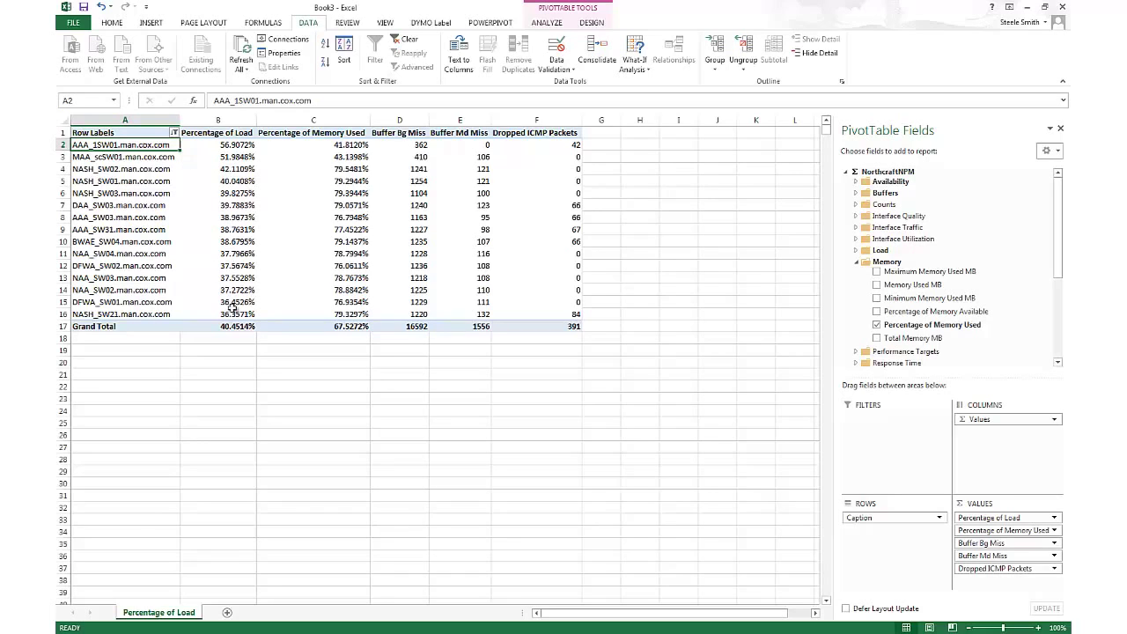
Inspect the filtered 15 rows, from 56.9072% load down to the 15th node's 36.3571%
{"action": "left_click", "coordinate": [231, 147]}
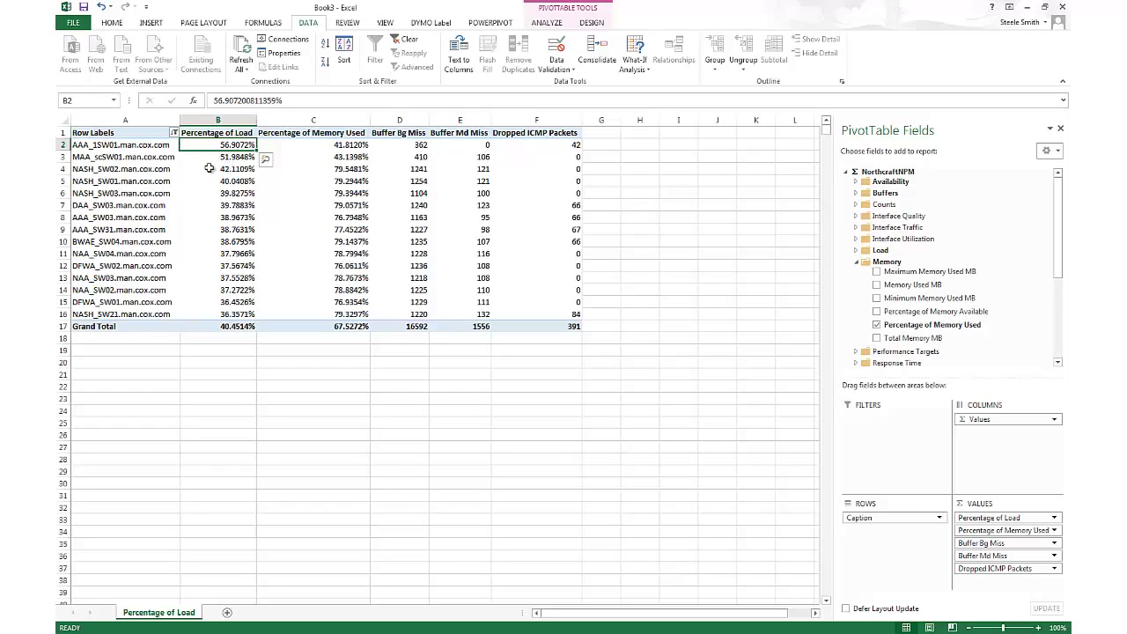
{"action": "left_click", "coordinate": [411, 146]}
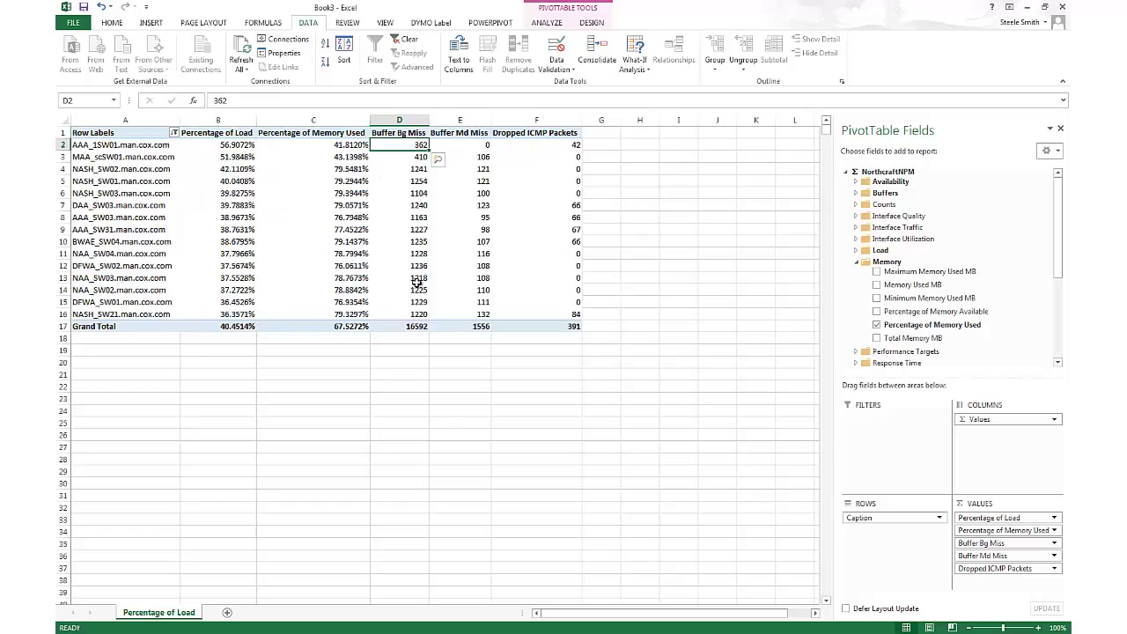
{"action": "left_click", "coordinate": [411, 146]}
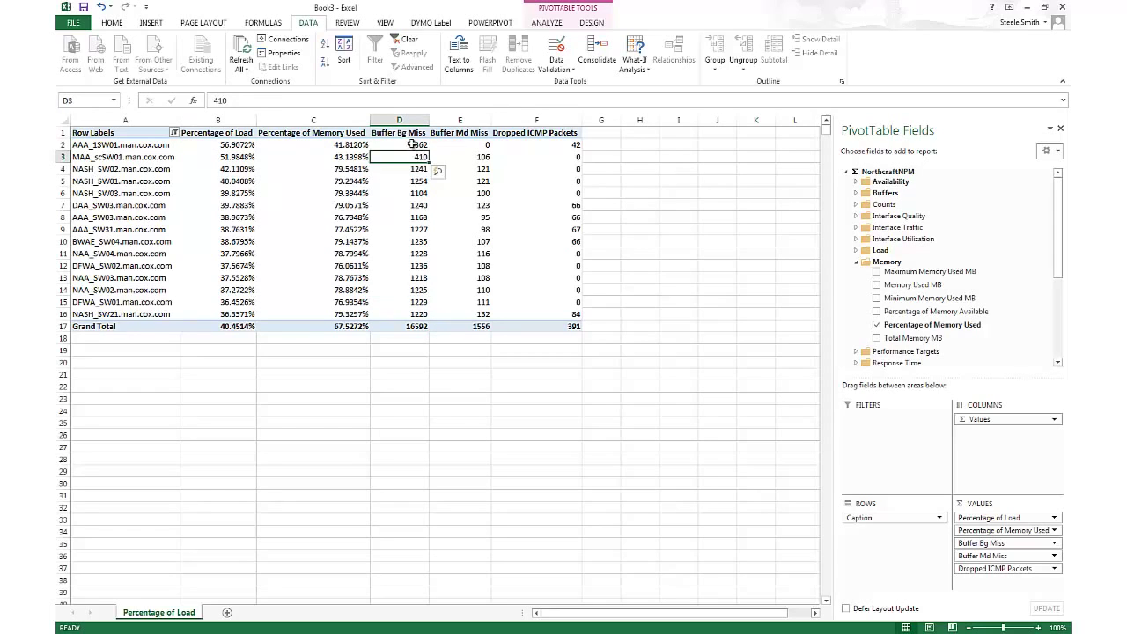
{"action": "key", "text": "Up"}
{"action": "key", "text": "Down"}
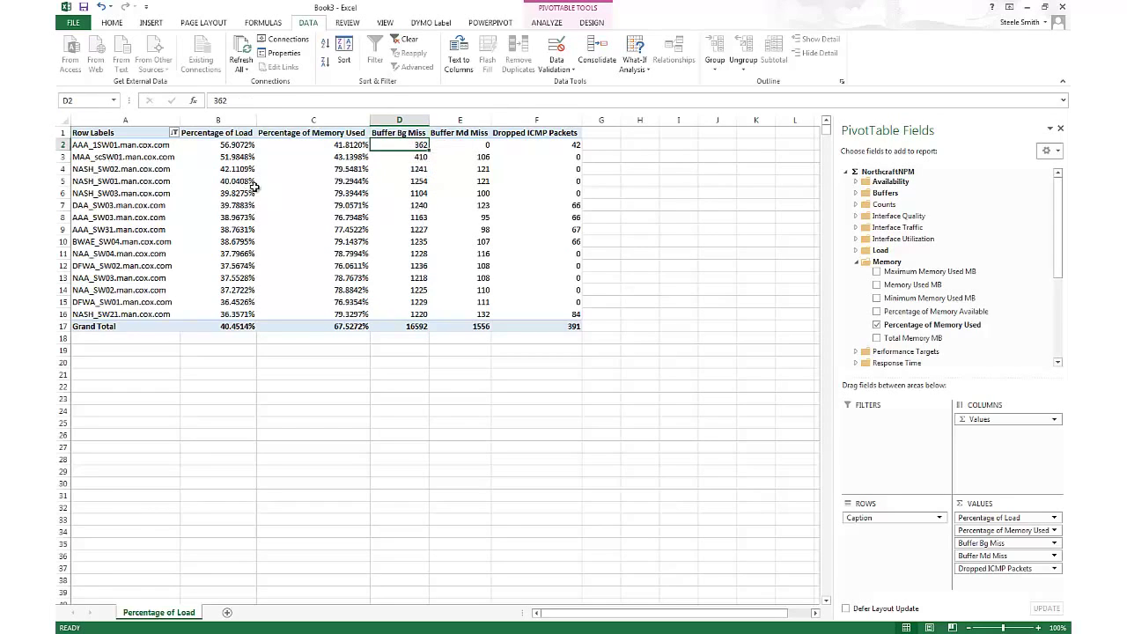
{"action": "key", "text": "Left"}
{"action": "key", "text": "Left"}
{"action": "key", "text": "Left"}
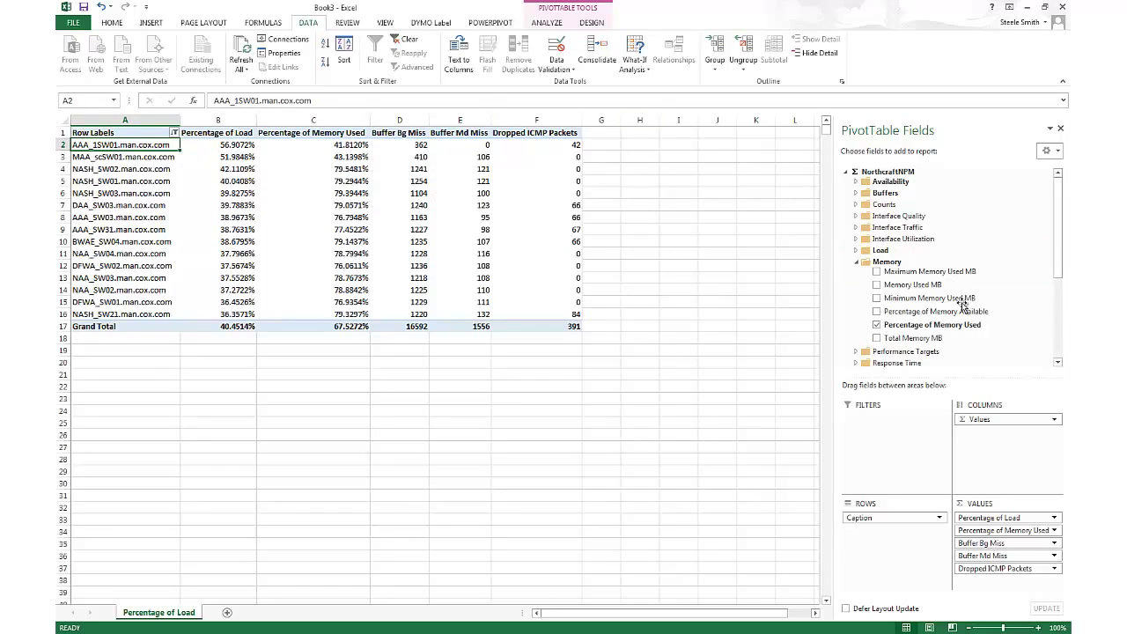
{"action": "left_click", "coordinate": [858, 265]}
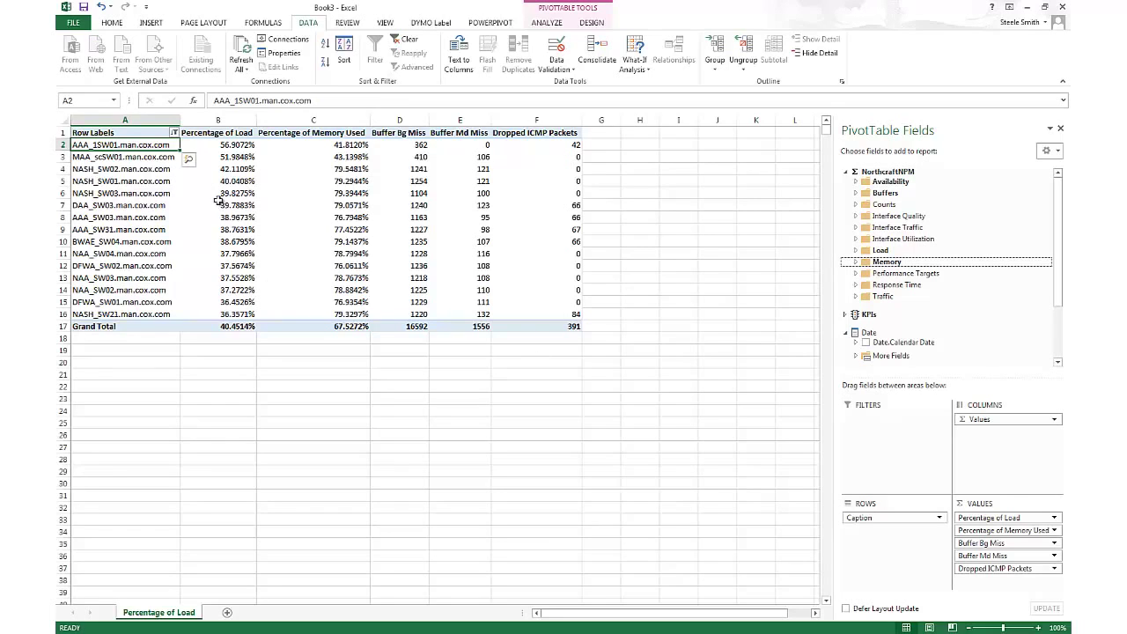
{"action": "left_click", "coordinate": [226, 142]}
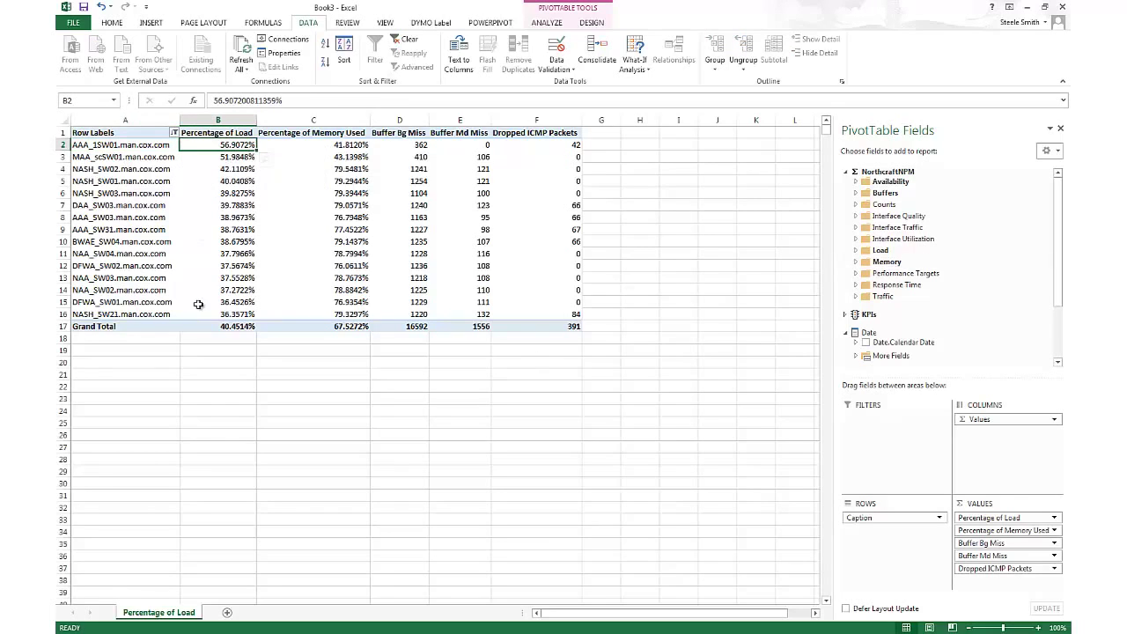
{"action": "left_click", "coordinate": [231, 314]}
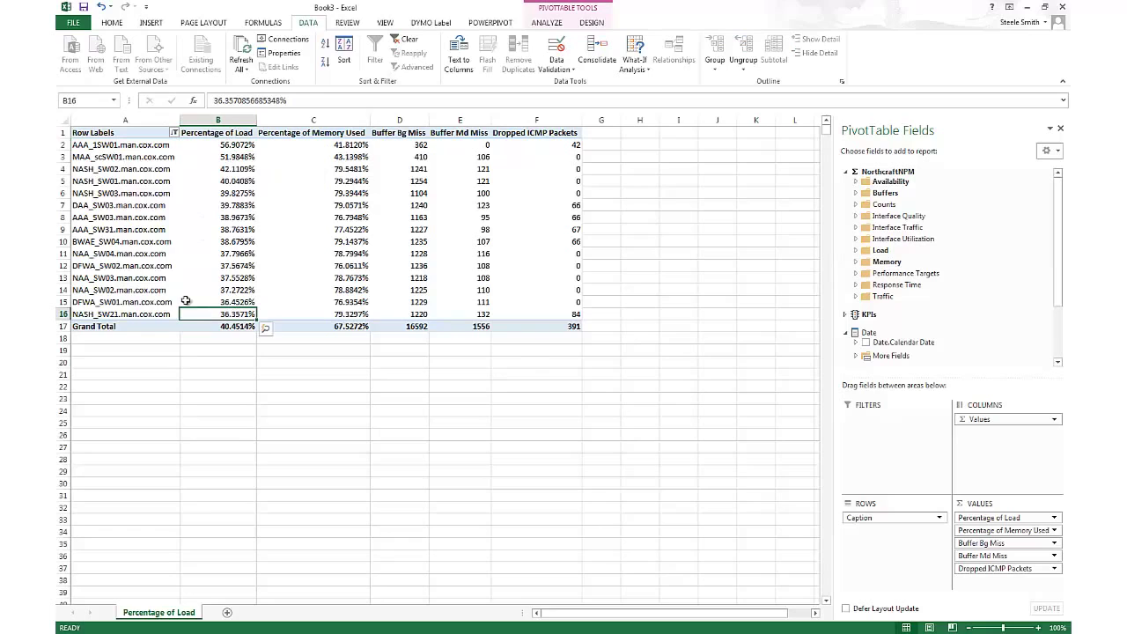
{"action": "left_click", "coordinate": [123, 146], "text": "shift"}
{"action": "left_click", "coordinate": [178, 146]}
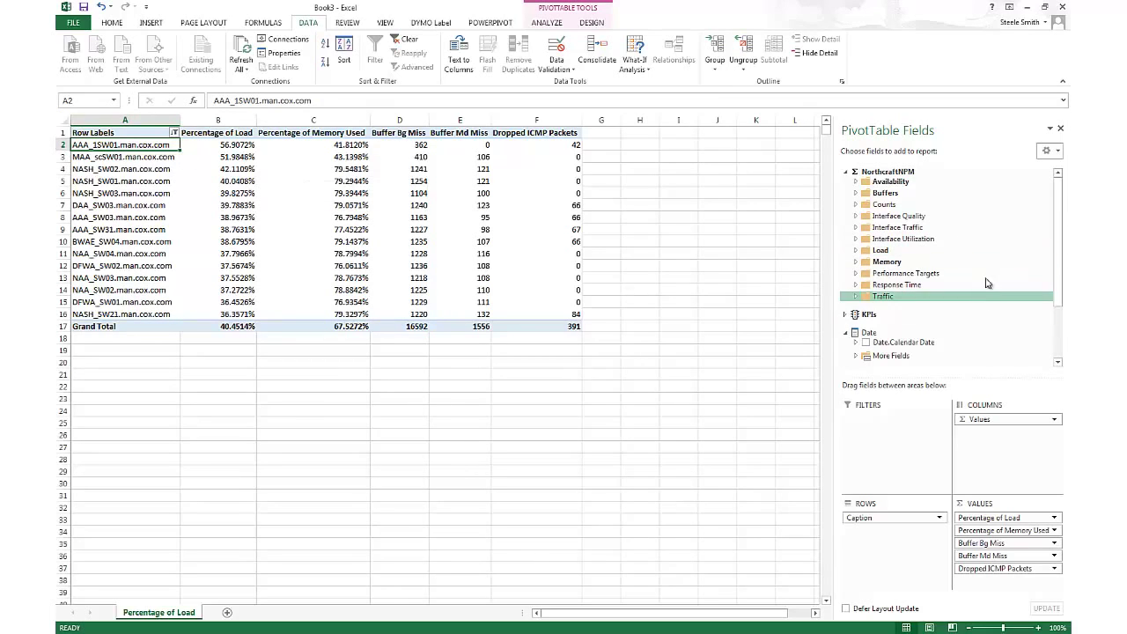
Expand the Nodes fields and try IOS Version under each caption, then remove it
{"action": "scroll", "coordinate": [1059, 335], "scroll_direction": "down", "scroll_amount": 2}
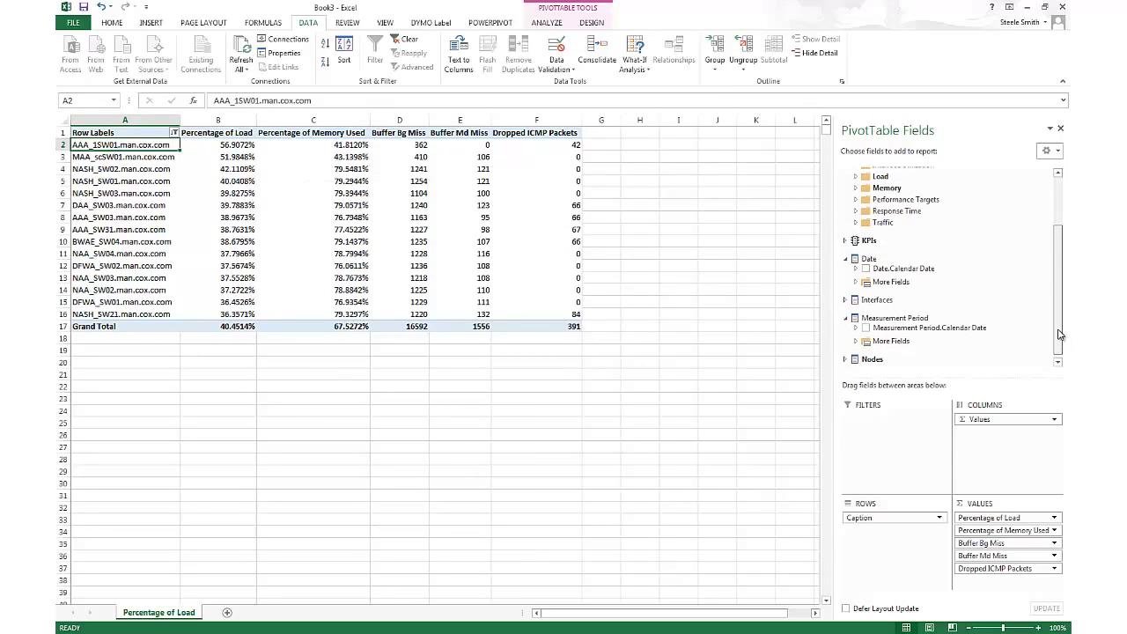
{"action": "left_click", "coordinate": [862, 361]}
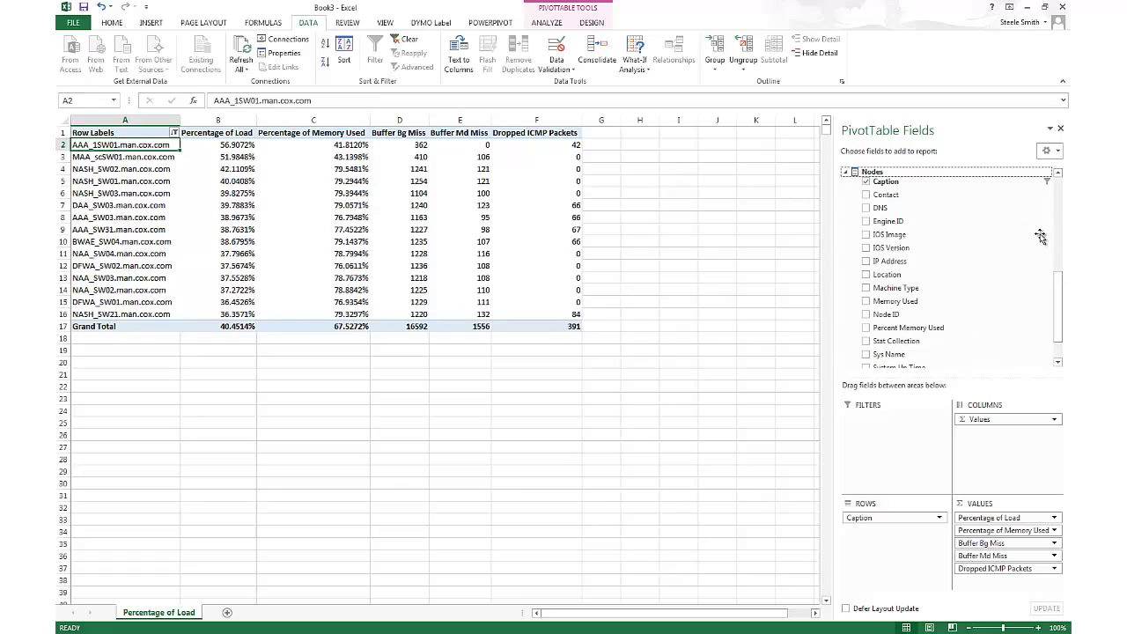
{"action": "left_click", "coordinate": [224, 146]}
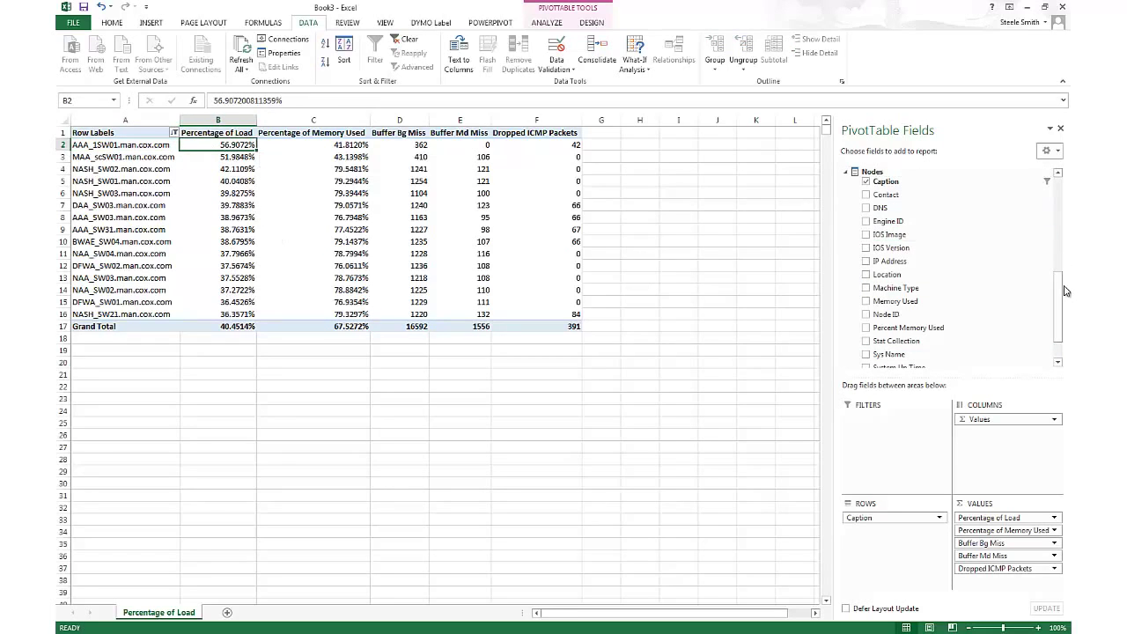
{"action": "scroll", "coordinate": [1061, 304], "scroll_direction": "down", "scroll_amount": 2}
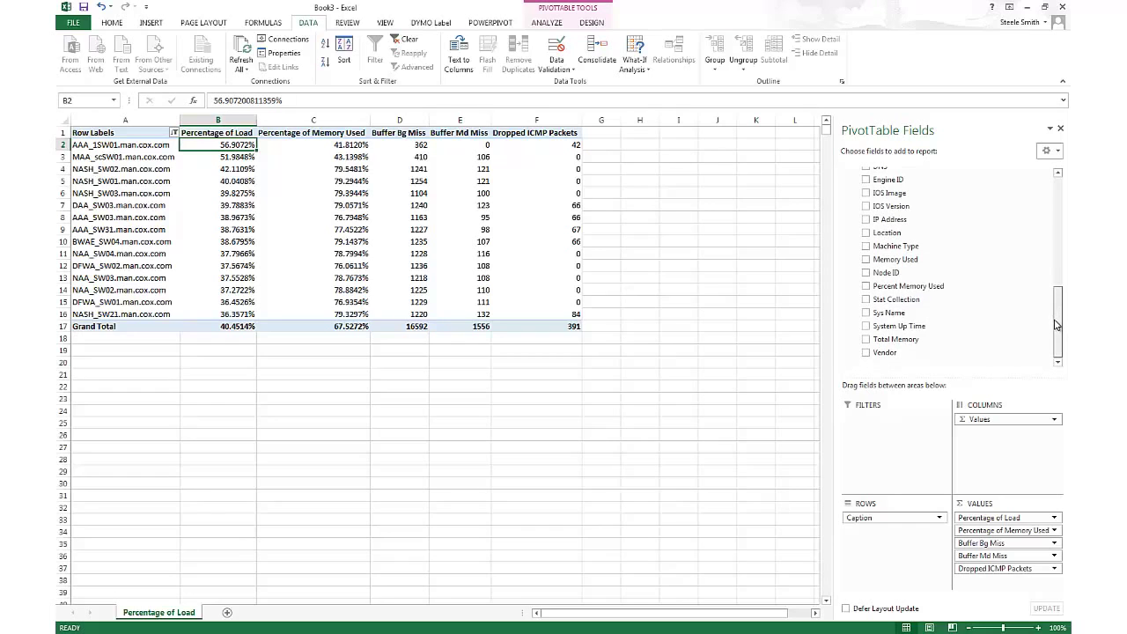
{"action": "scroll", "coordinate": [1057, 316], "scroll_direction": "up", "scroll_amount": 2}
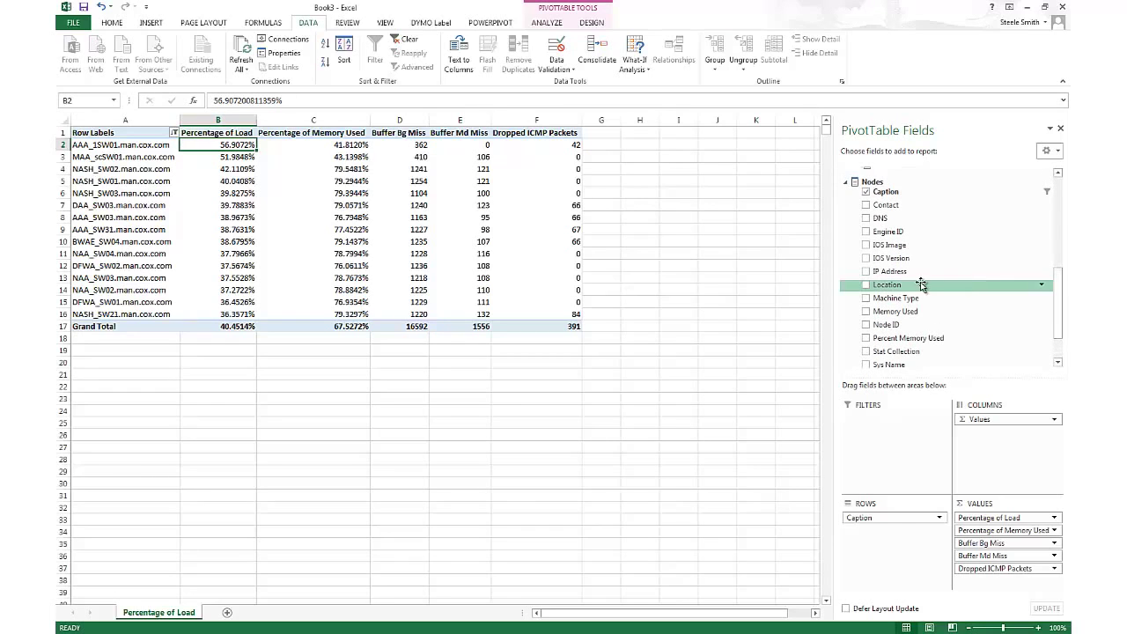
{"action": "left_click", "coordinate": [867, 259]}
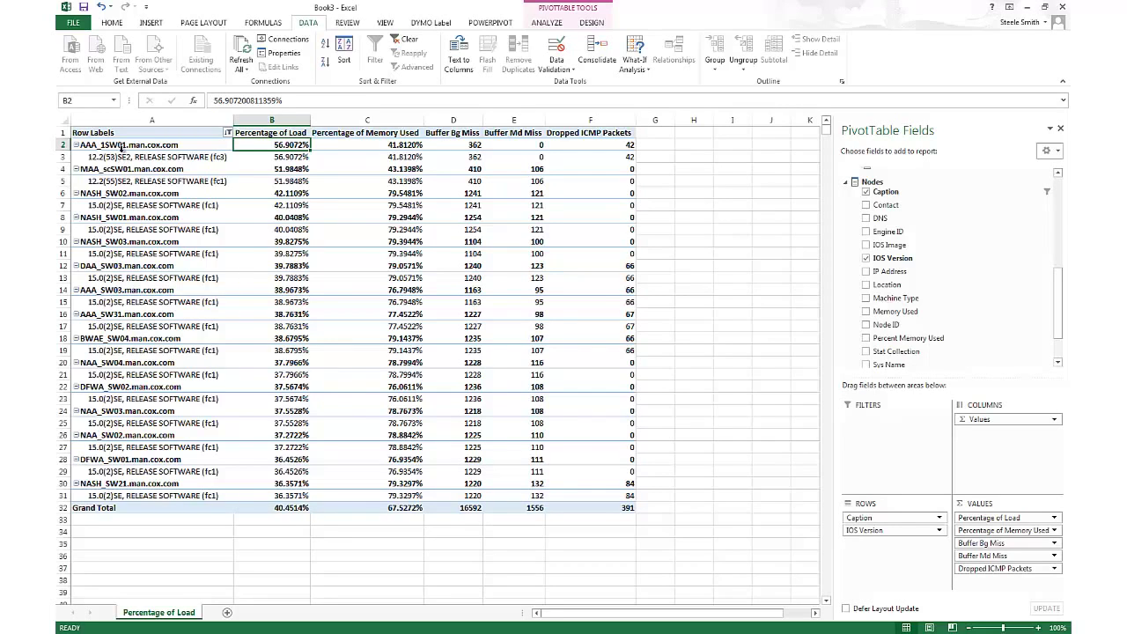
{"action": "left_click", "coordinate": [160, 149]}
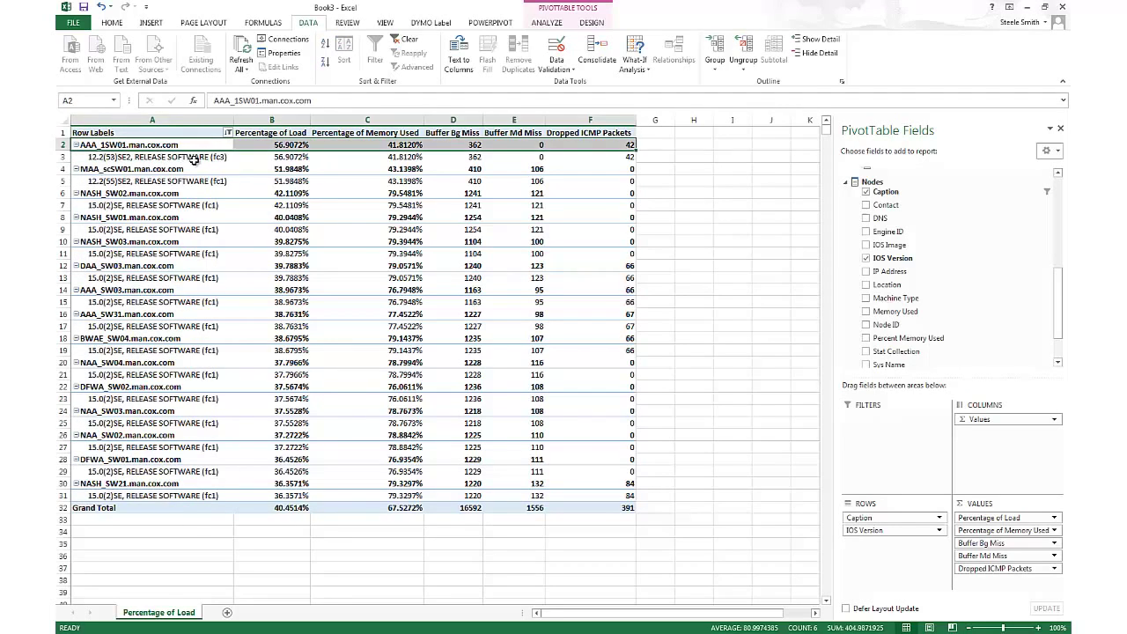
{"action": "left_click", "coordinate": [254, 156]}
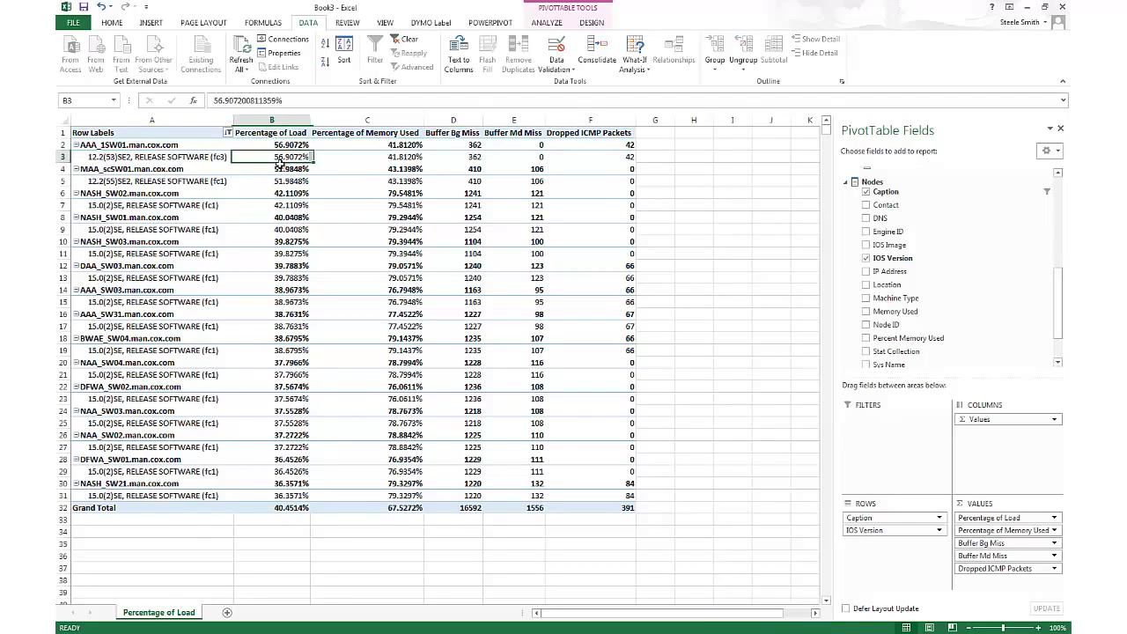
{"action": "left_click", "coordinate": [866, 258]}
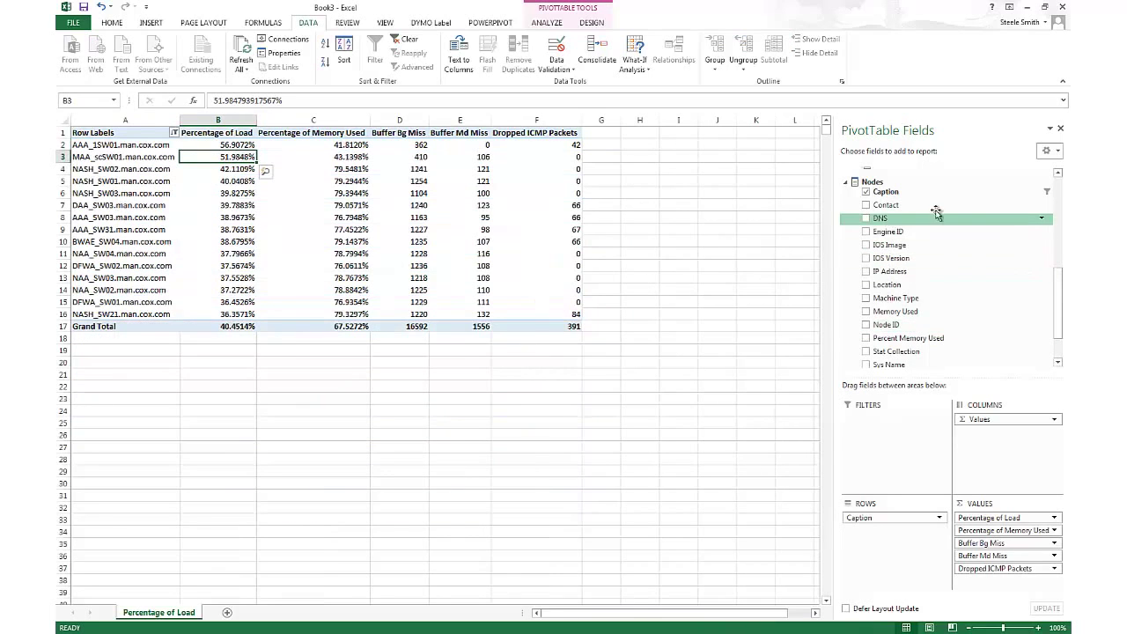
Check Machine Type under Nodes so it nests below Caption in Rows
{"action": "scroll", "coordinate": [1057, 346], "scroll_direction": "down", "scroll_amount": 1}
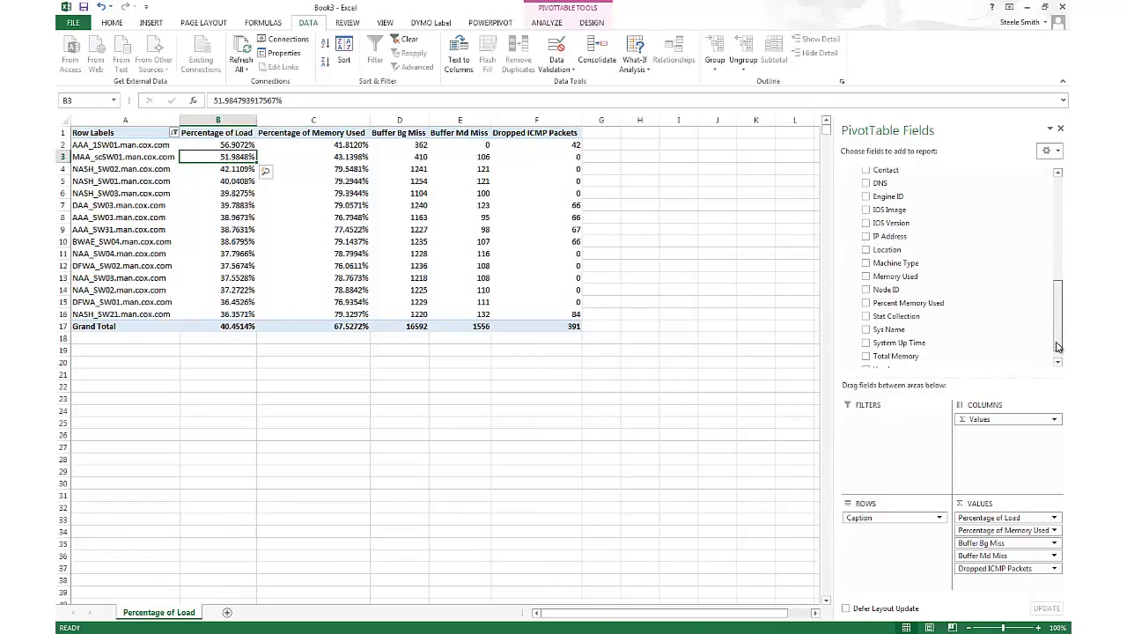
{"action": "mouse_move", "coordinate": [1057, 346]}
{"action": "left_mouse_down"}
{"action": "mouse_move", "coordinate": [1058, 357]}
{"action": "mouse_move", "coordinate": [1058, 335]}
{"action": "left_mouse_up"}
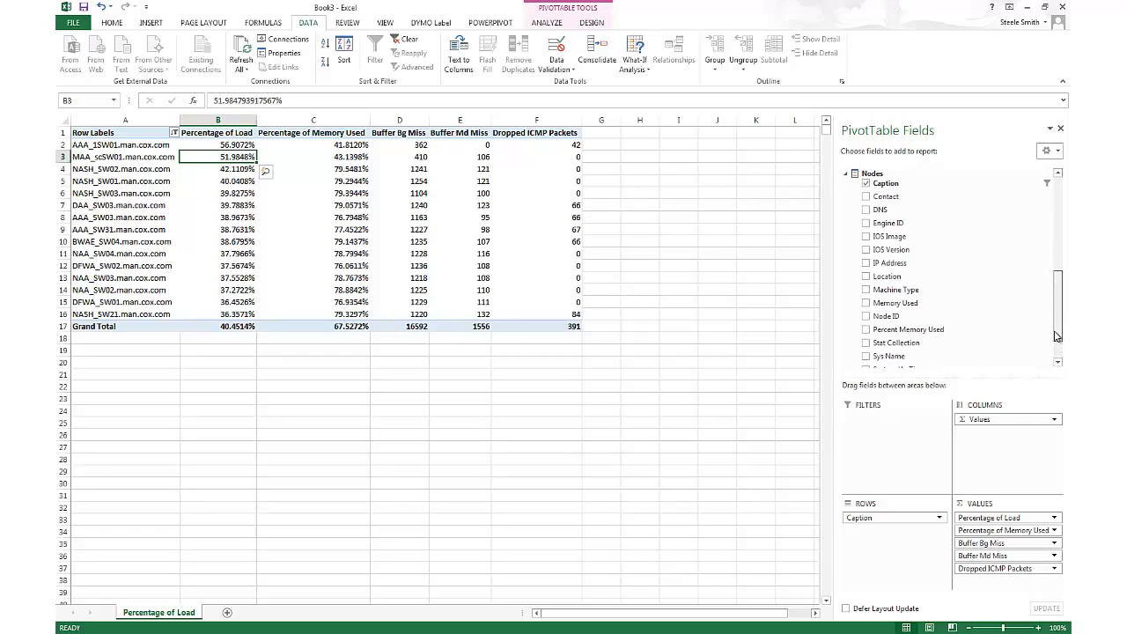
{"action": "scroll", "coordinate": [1057, 338], "scroll_direction": "down", "scroll_amount": 1}
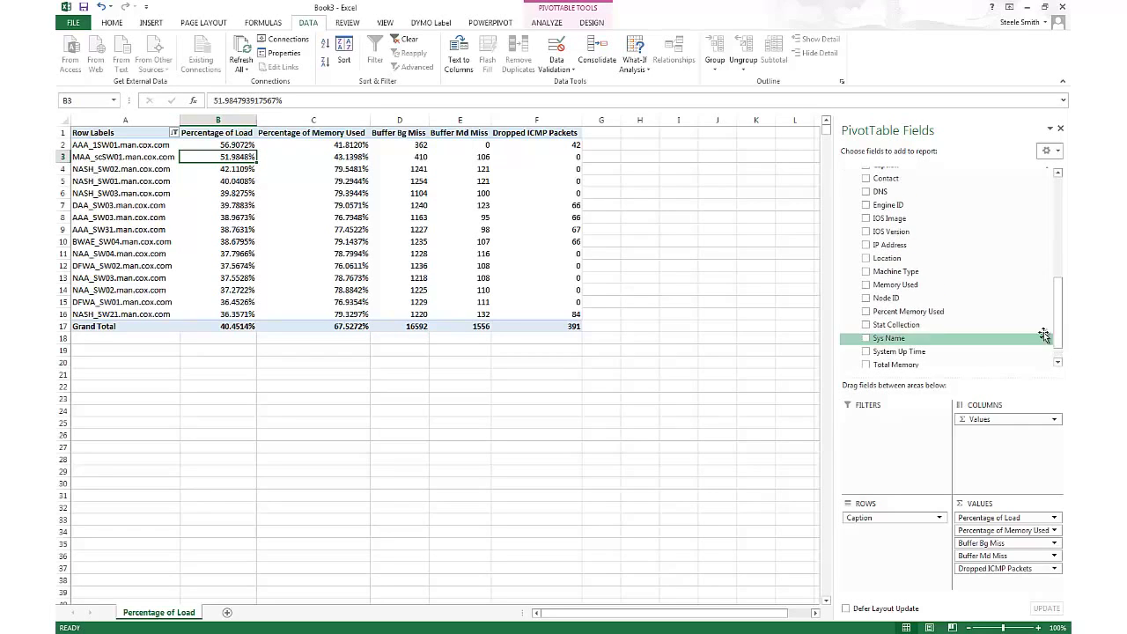
{"action": "left_click", "coordinate": [866, 273]}
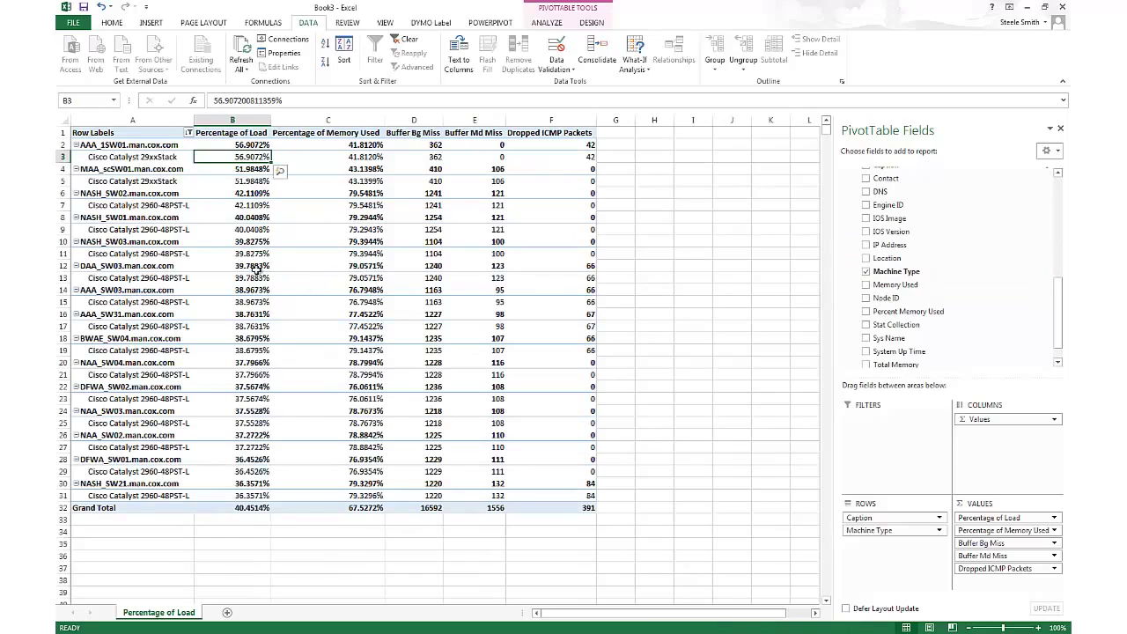
Review the first three nodes' Machine Type rows and their load values
{"action": "left_click", "coordinate": [113, 145]}
{"action": "left_click", "coordinate": [155, 158]}
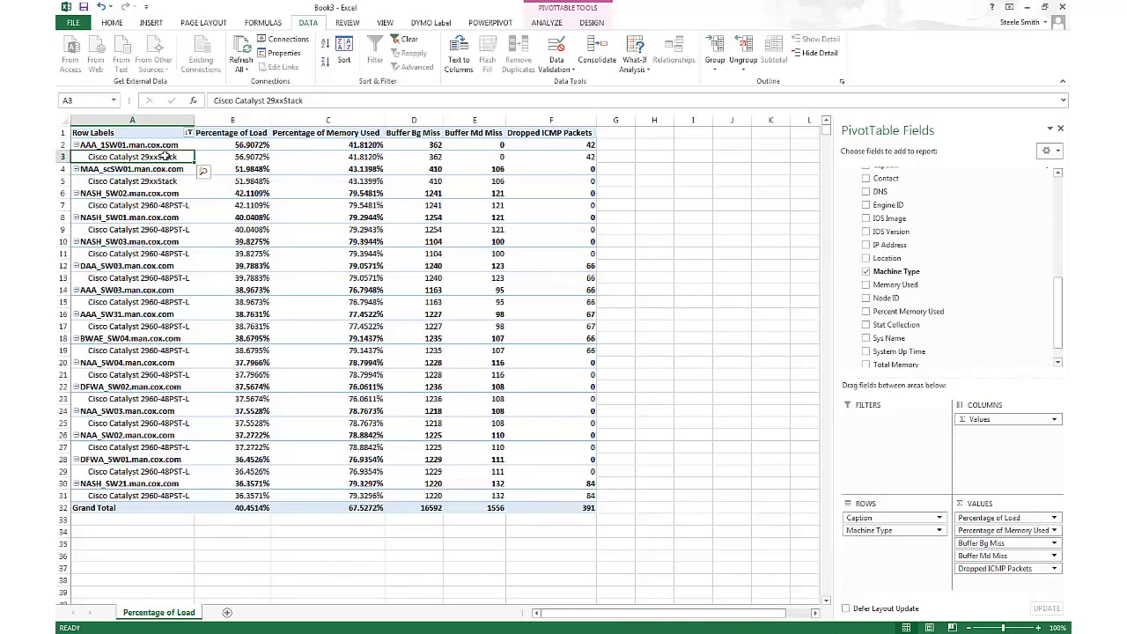
{"action": "key", "text": "Right"}
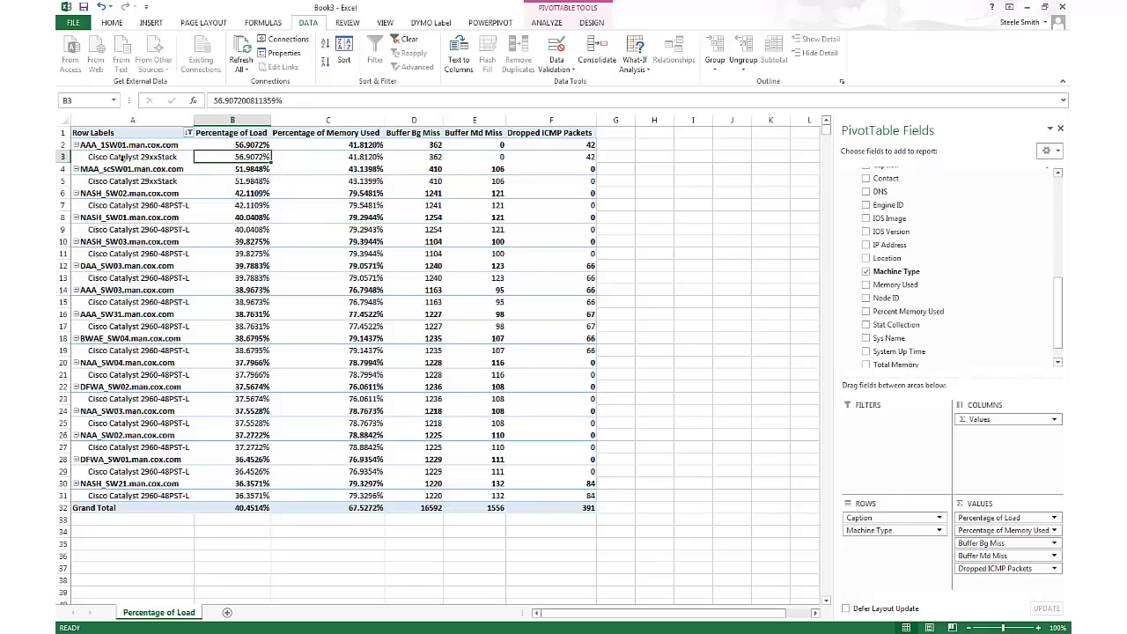
{"action": "left_click", "coordinate": [111, 179]}
{"action": "left_click", "coordinate": [213, 184]}
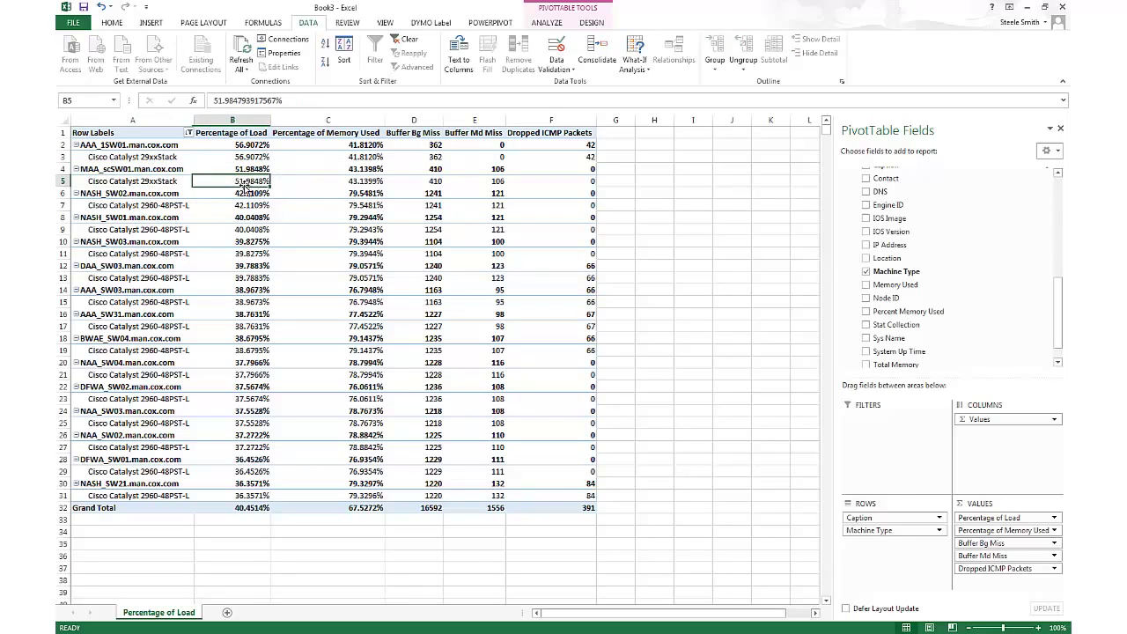
{"action": "left_click", "coordinate": [142, 205]}
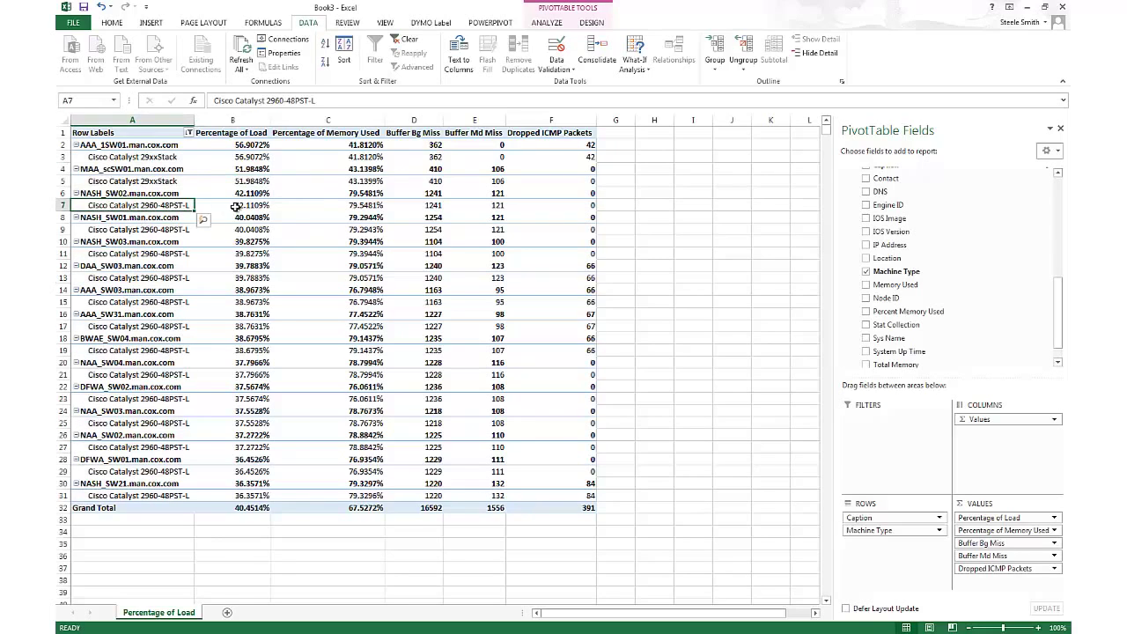
{"action": "left_click", "coordinate": [236, 206]}
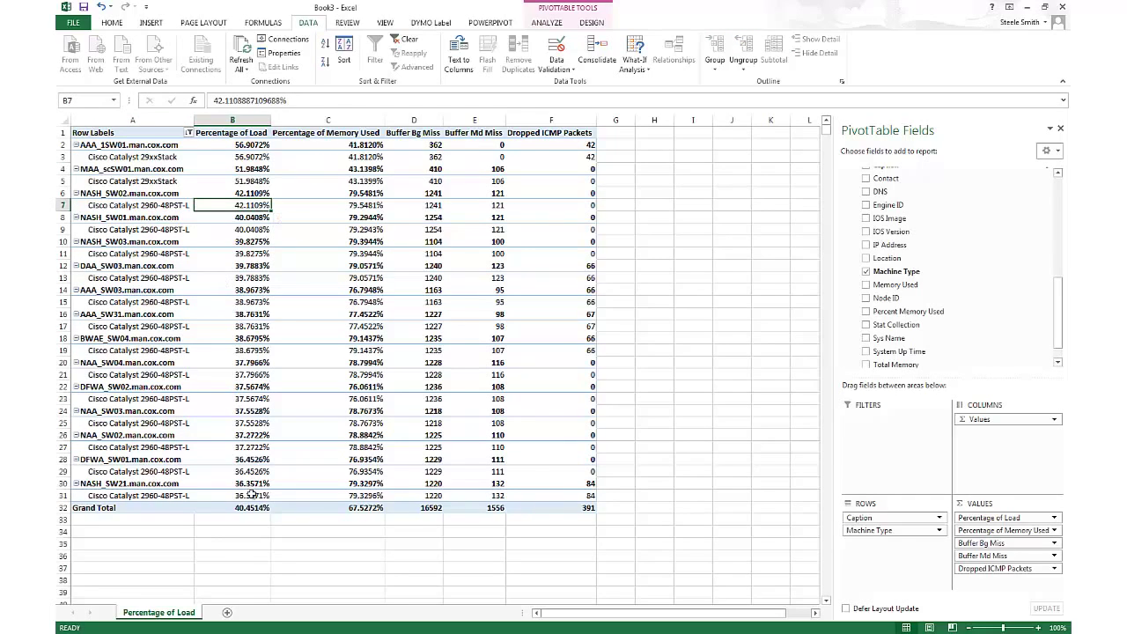
{"action": "key", "text": "Up"}
{"action": "key", "text": "Up"}
{"action": "key", "text": "Up"}
{"action": "key", "text": "Up"}
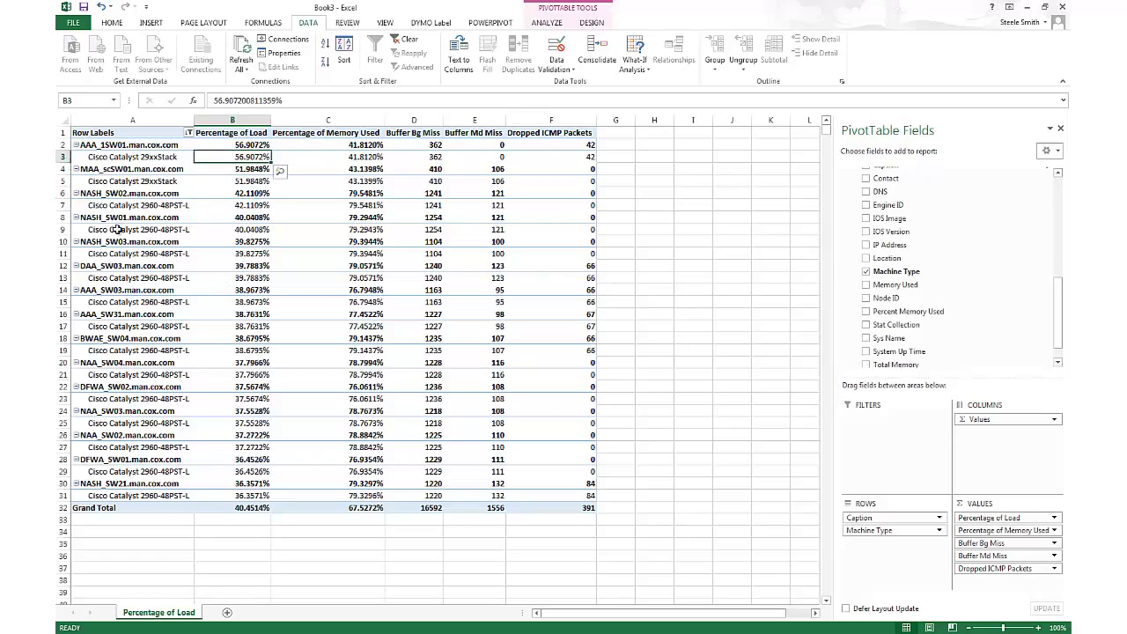
{"action": "left_click", "coordinate": [169, 169]}
{"action": "key", "text": "Up"}
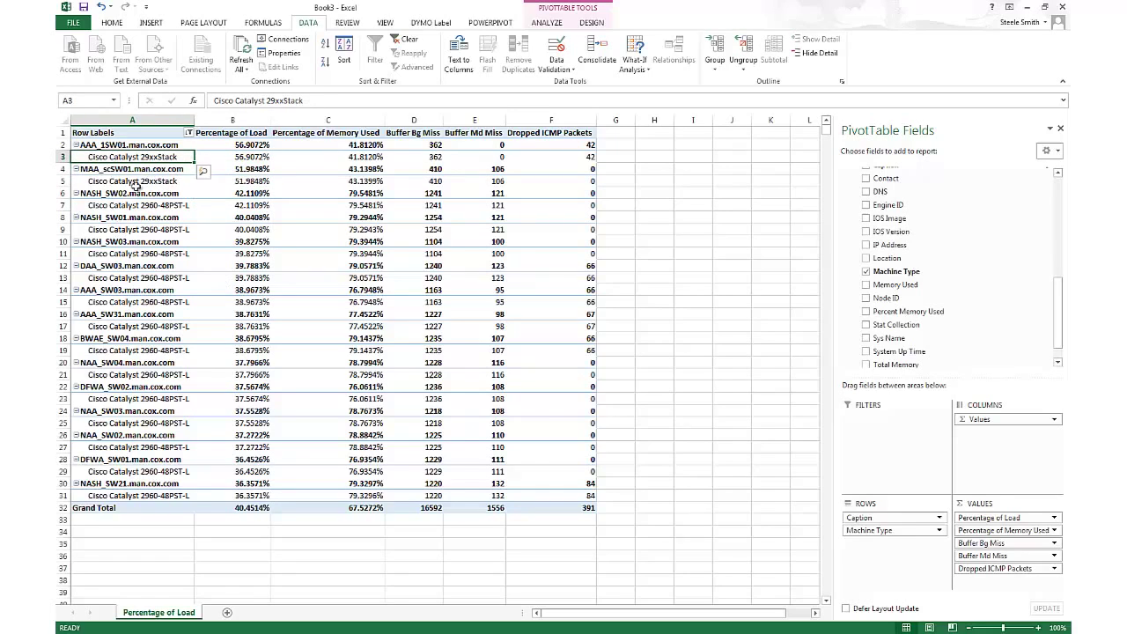
{"action": "left_click", "coordinate": [135, 182]}
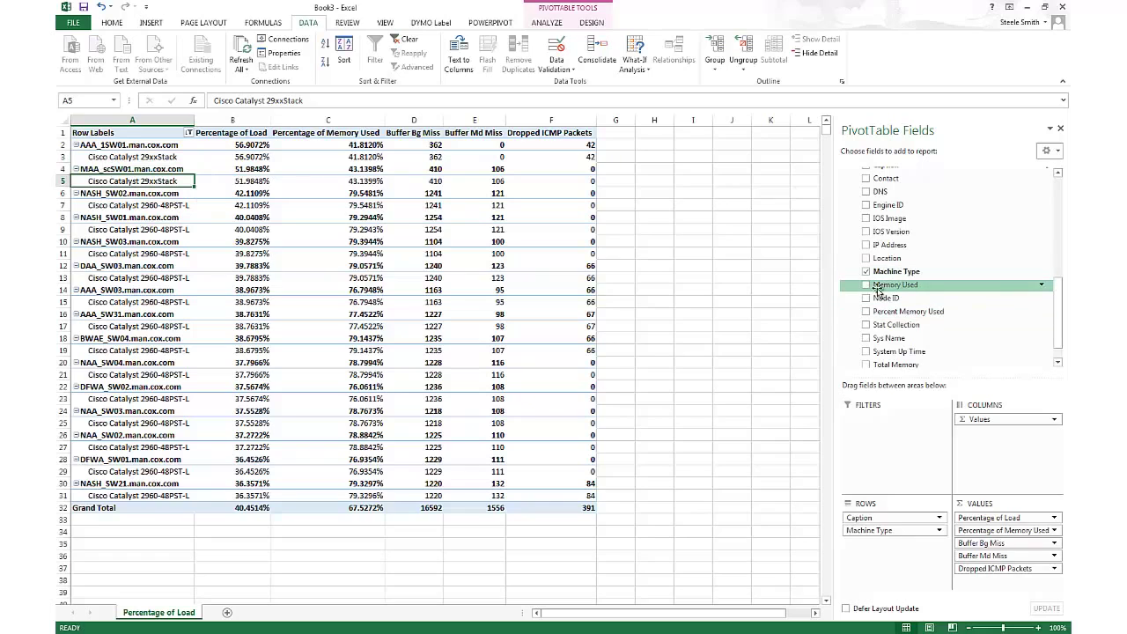
Check IOS Version so it nests below Machine Type in Rows
{"action": "left_click", "coordinate": [1059, 241]}
{"action": "scroll", "coordinate": [893, 253], "scroll_direction": "down", "scroll_amount": 5}
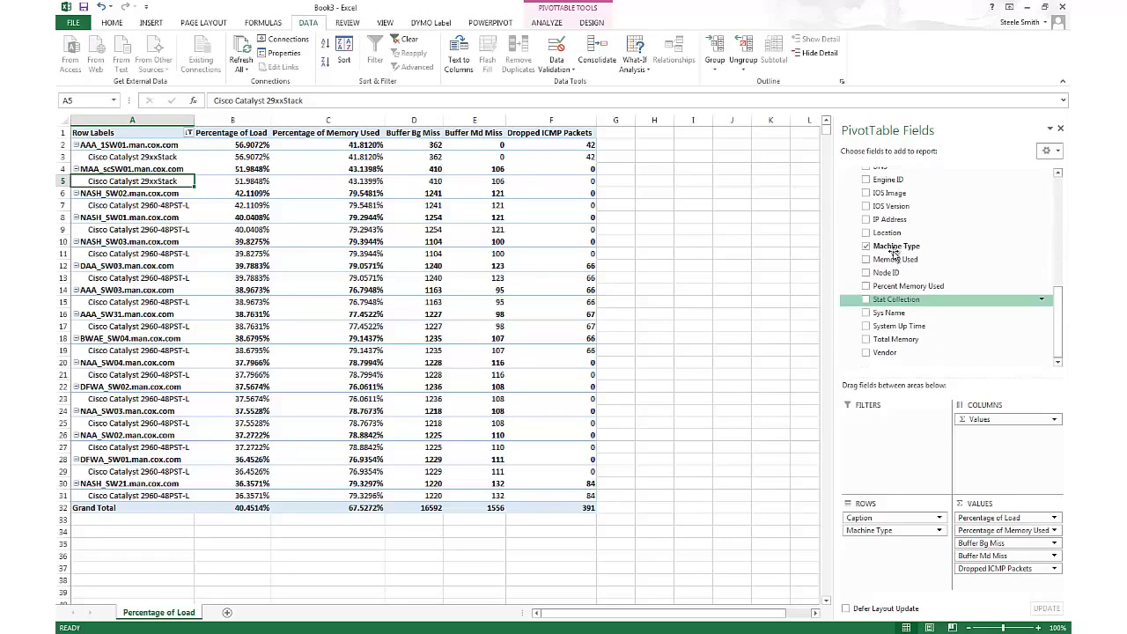
{"action": "left_click", "coordinate": [876, 206]}
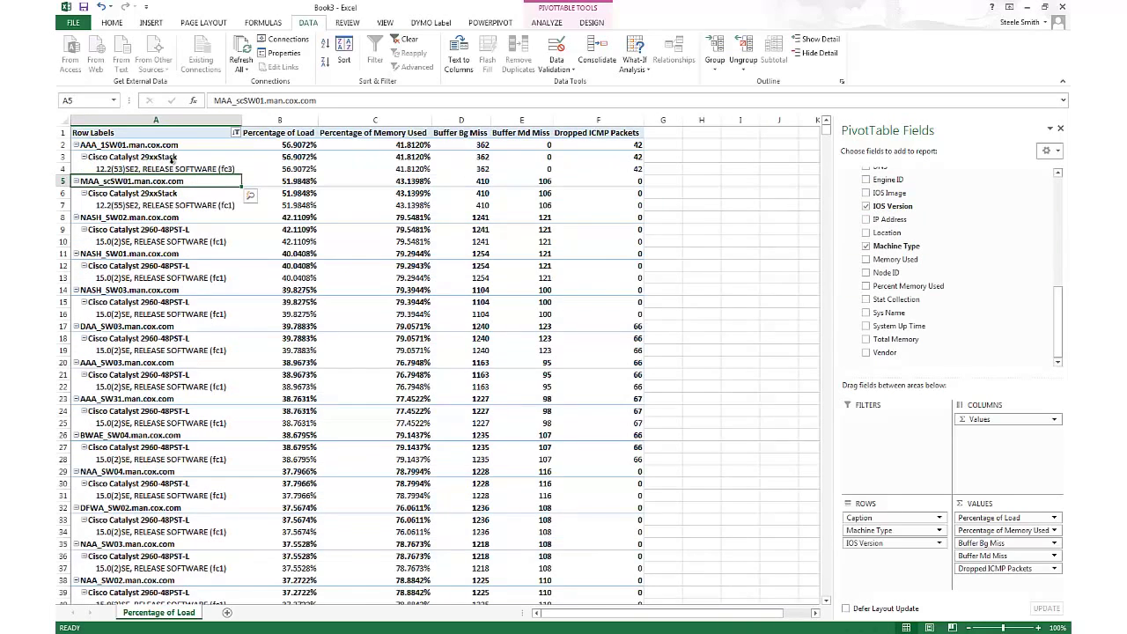
Select the caption, IOS release and Machine Type rows to check the three-level nesting
{"action": "left_click", "coordinate": [164, 250]}
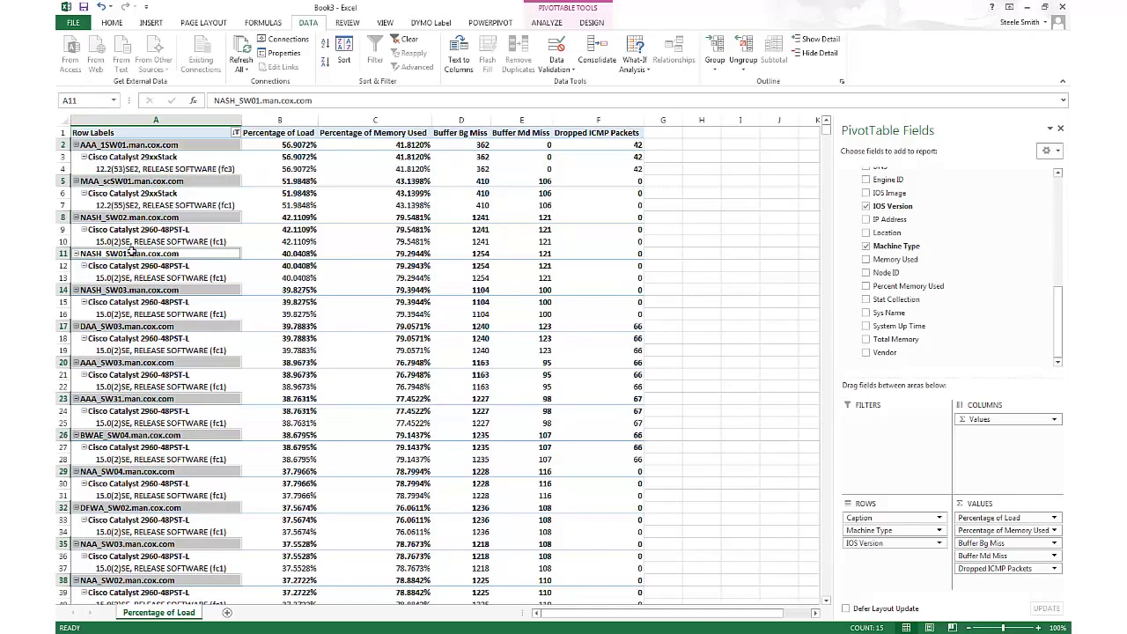
{"action": "left_click", "coordinate": [165, 242]}
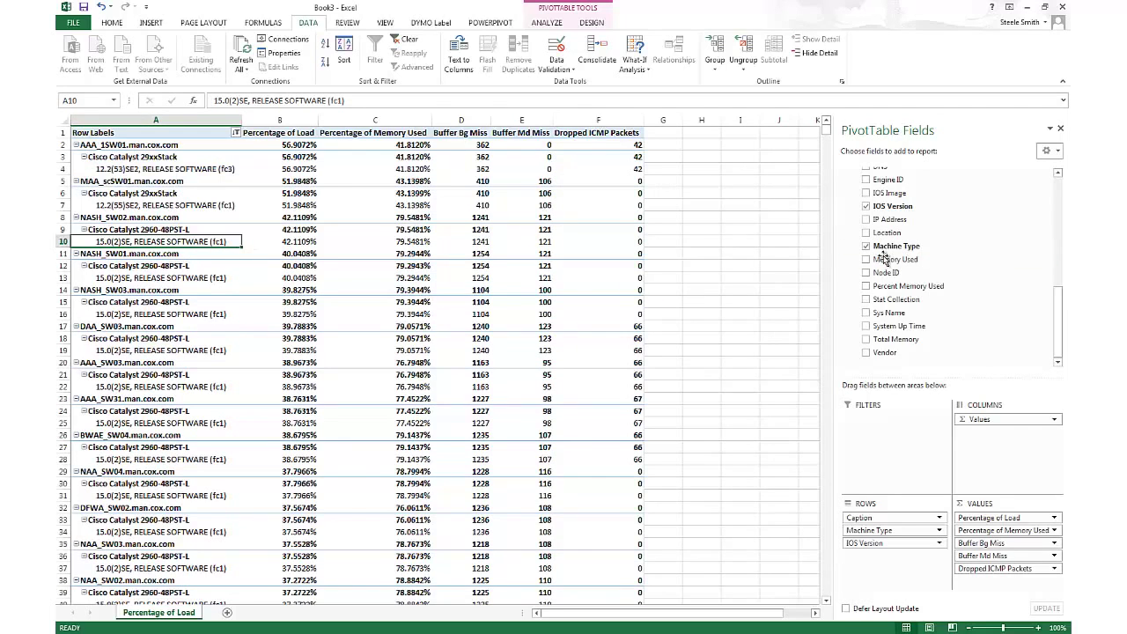
{"action": "left_click", "coordinate": [416, 215]}
{"action": "left_click", "coordinate": [179, 174]}
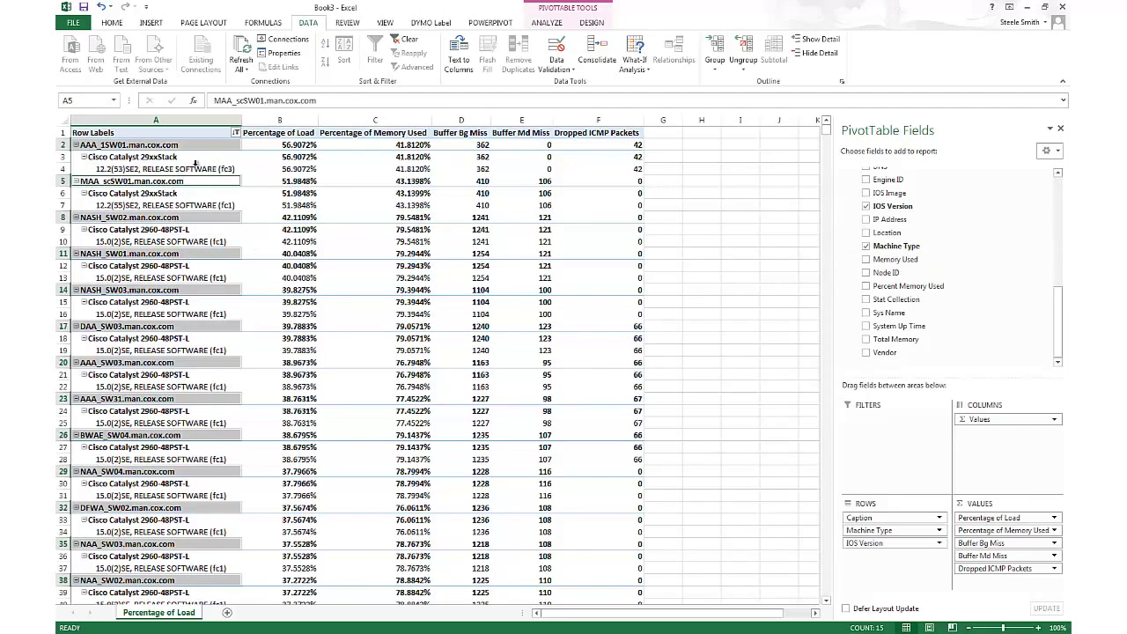
{"action": "left_click", "coordinate": [195, 166]}
{"action": "left_click", "coordinate": [156, 158]}
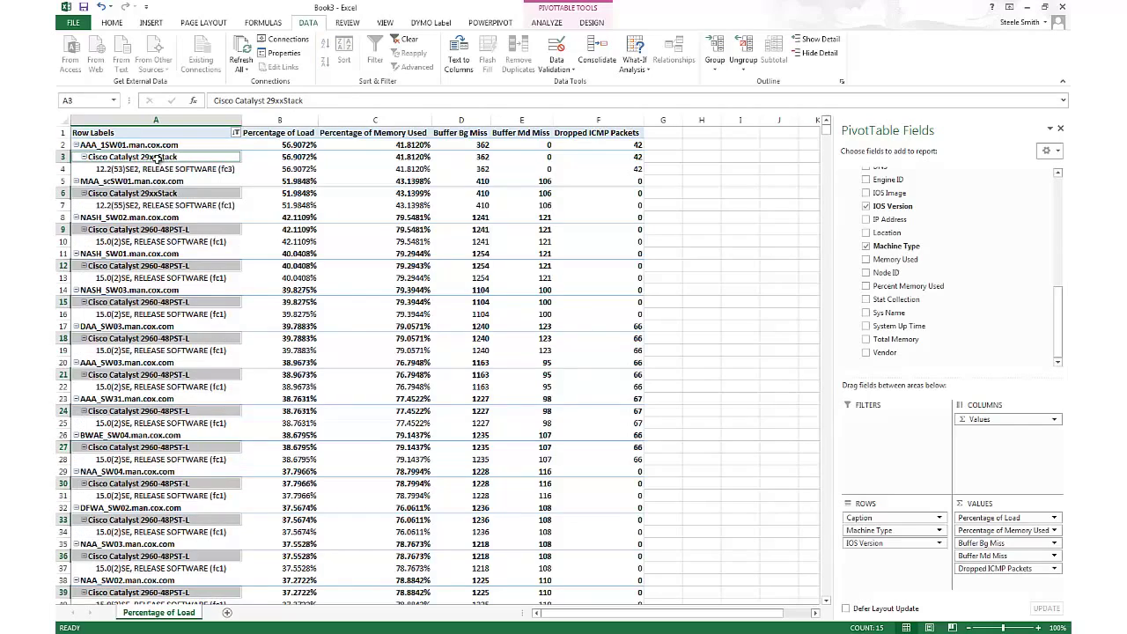
{"action": "left_click", "coordinate": [157, 156]}
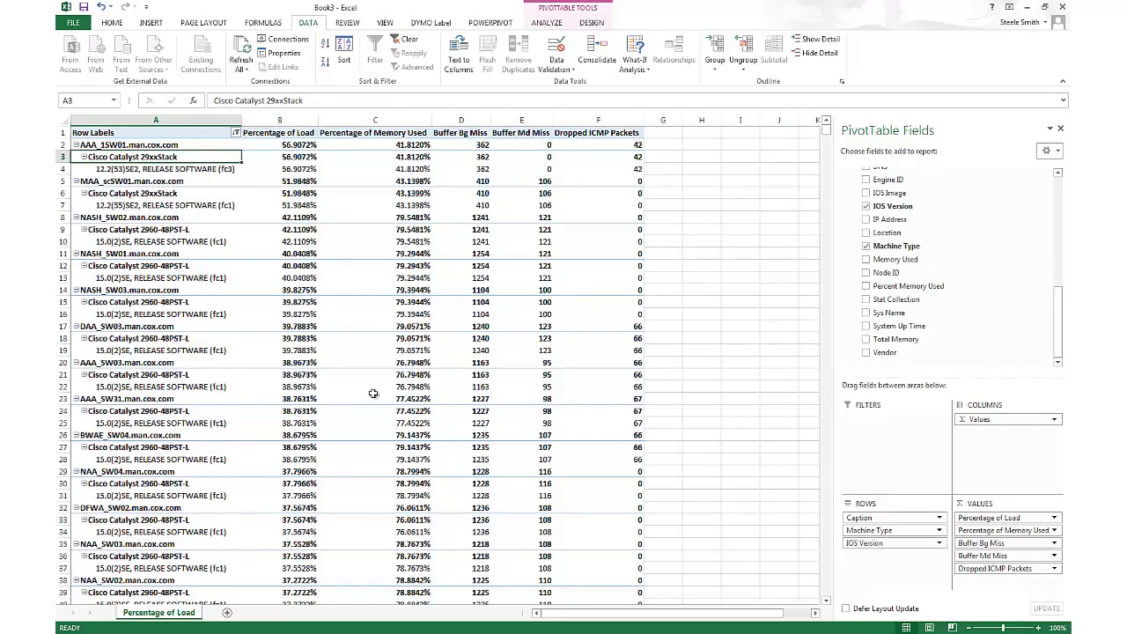